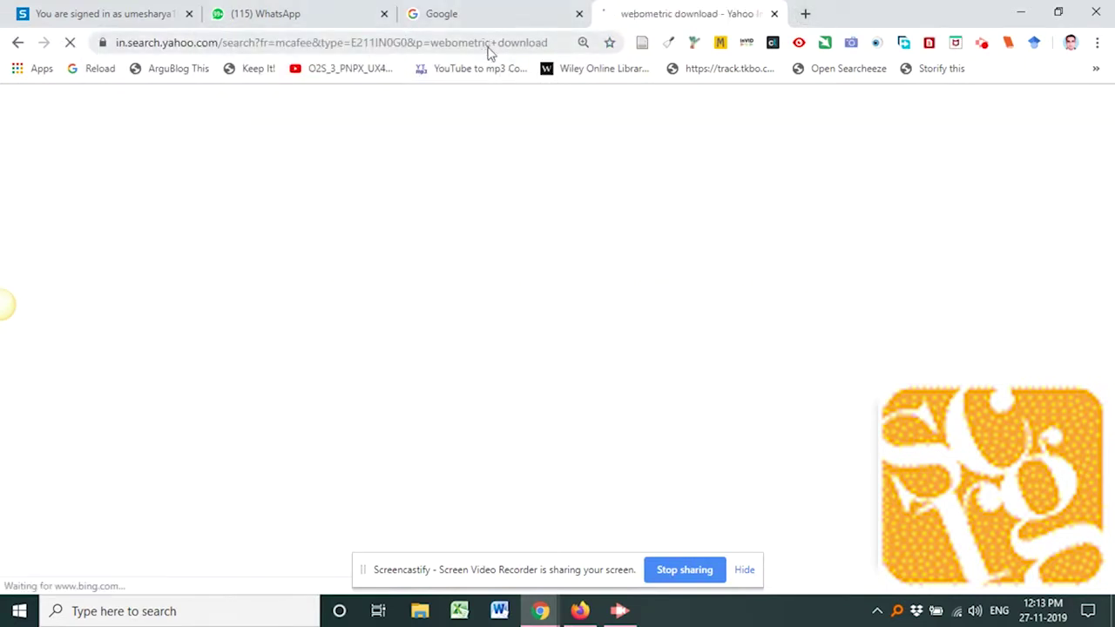
Open the Webometric Analyst home page on lexiurl.wlv.ac.uk from the search results.
{"action": "left_click", "coordinate": [489, 48]}
{"action": "scroll", "coordinate": [672, 331], "scroll_direction": "down", "scroll_amount": 5}
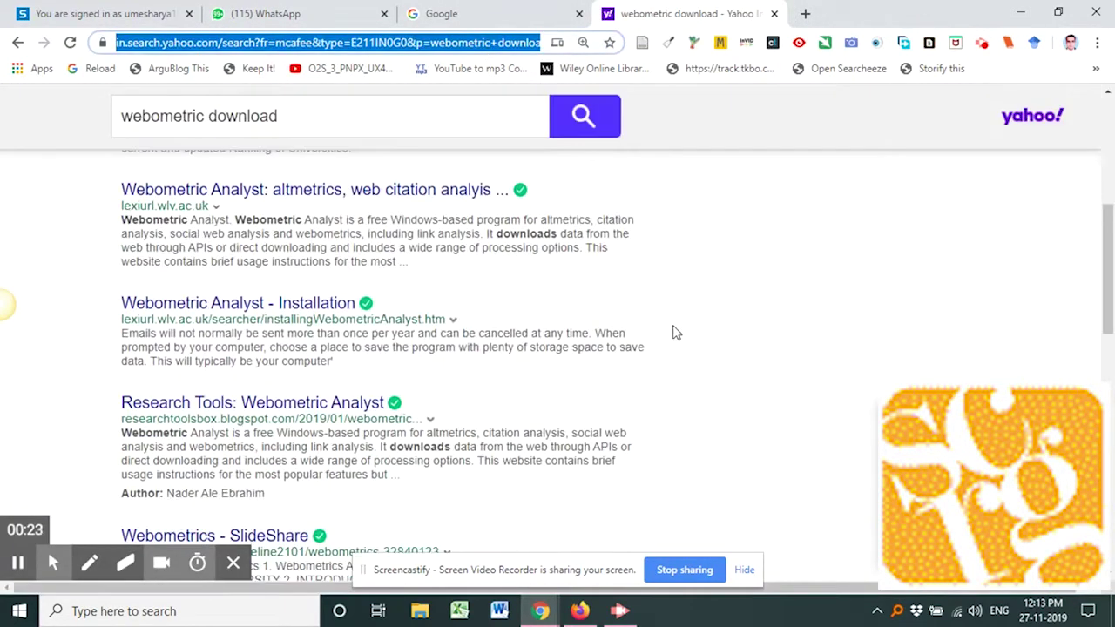
{"action": "left_click", "coordinate": [16, 568]}
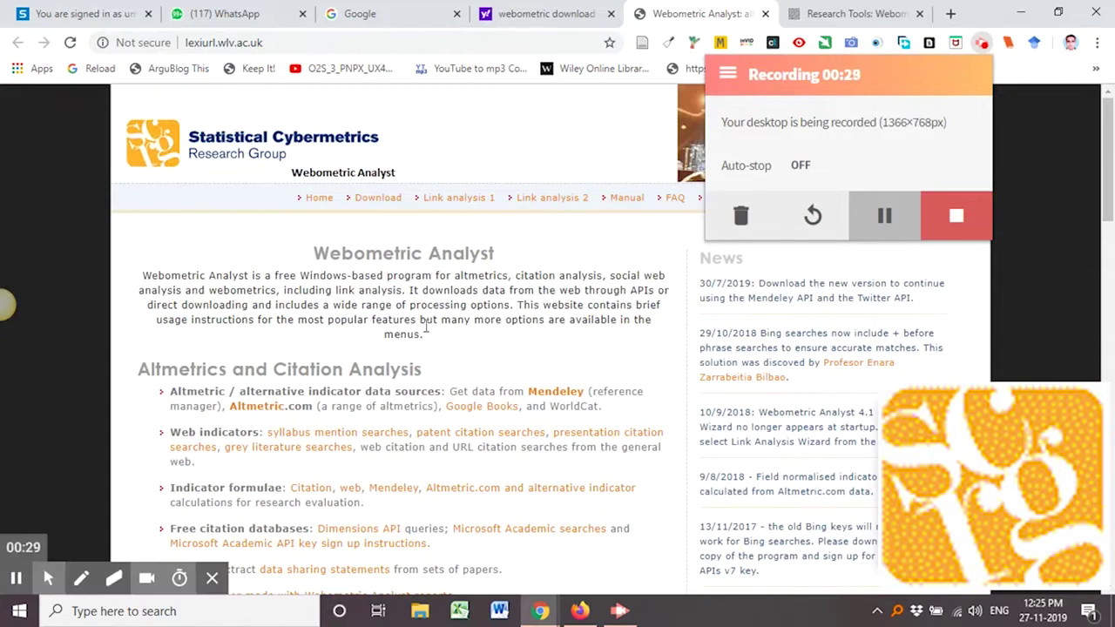
{"action": "left_click", "coordinate": [456, 262]}
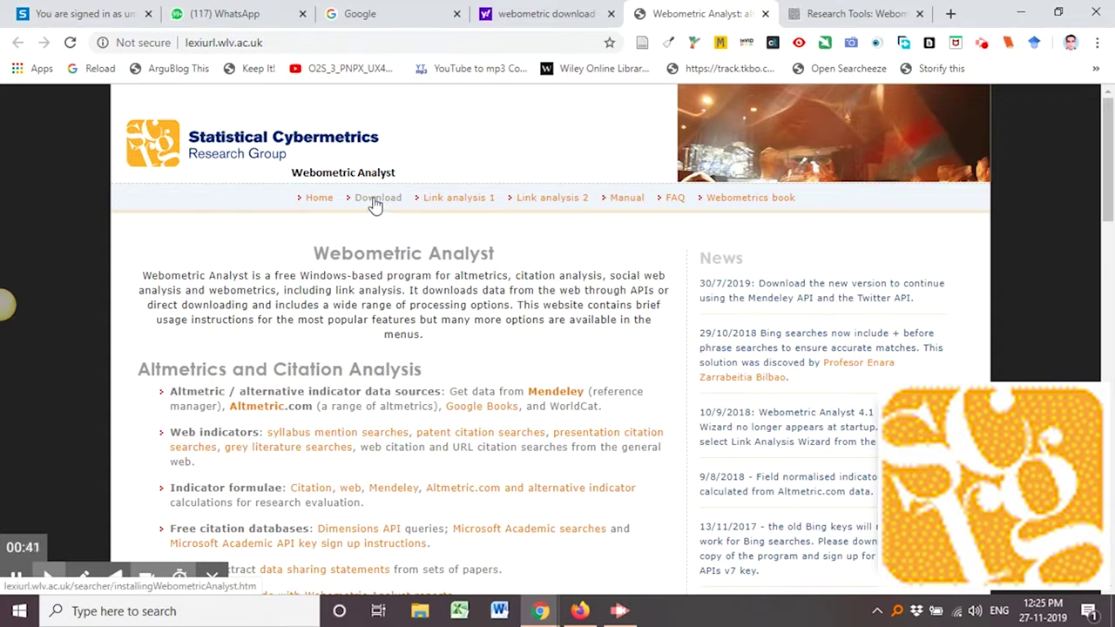
Minimize the Chrome and Firefox windows and refresh the desktop.
{"action": "left_click", "coordinate": [1021, 16]}
{"action": "left_click", "coordinate": [1021, 16]}
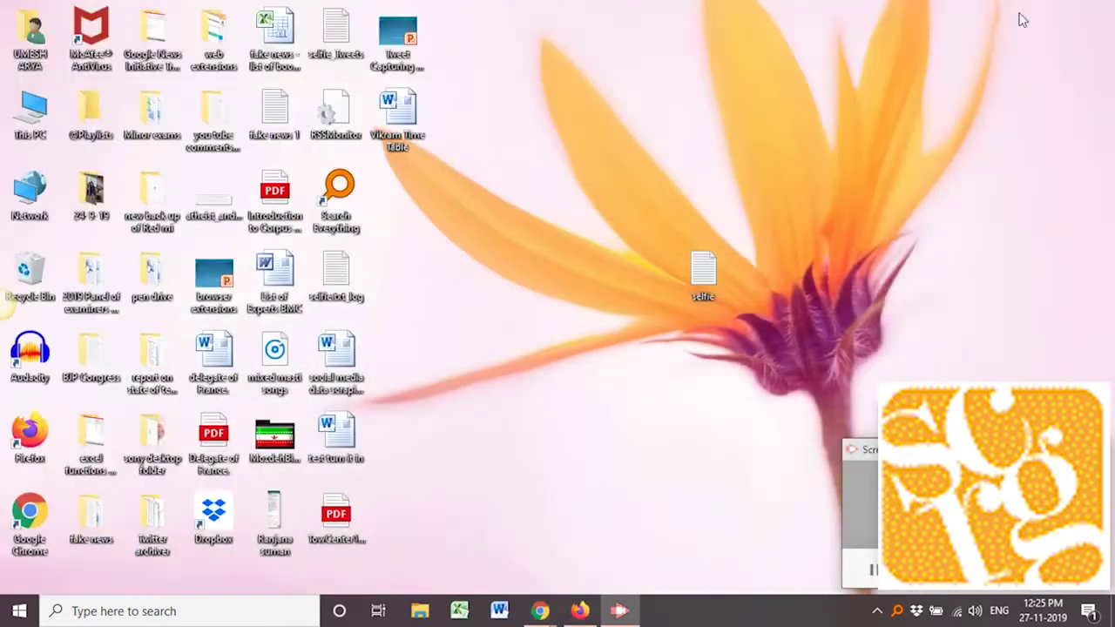
{"action": "right_click", "coordinate": [534, 245]}
{"action": "left_click", "coordinate": [584, 318]}
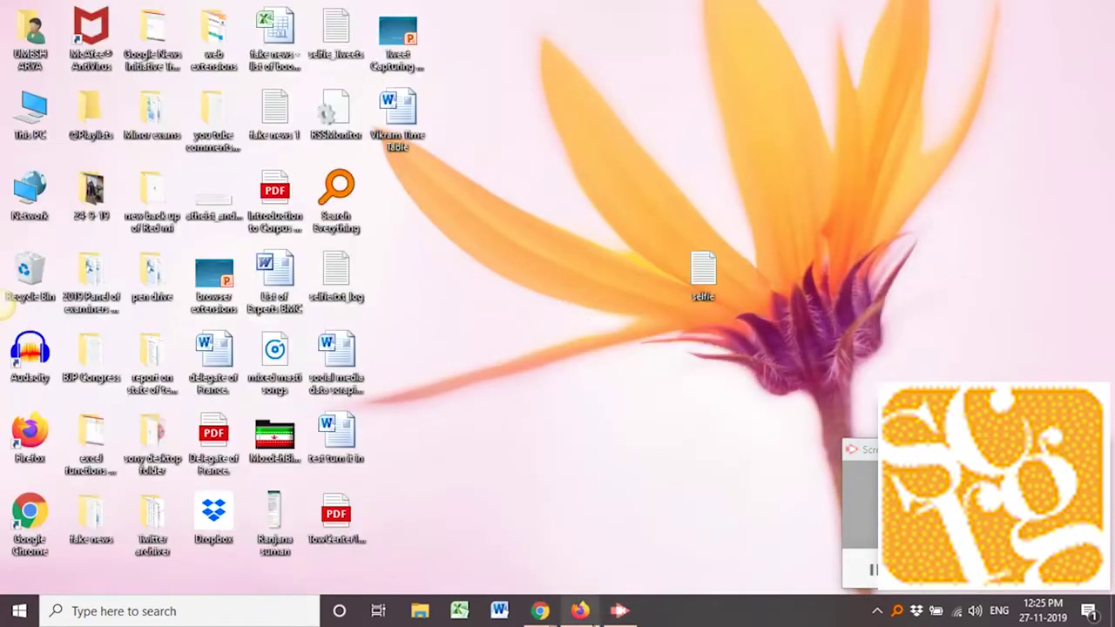
Search 'webometric' in Everything and launch Webometric_Analyst_4.1.exe.
{"action": "left_click", "coordinate": [897, 611]}
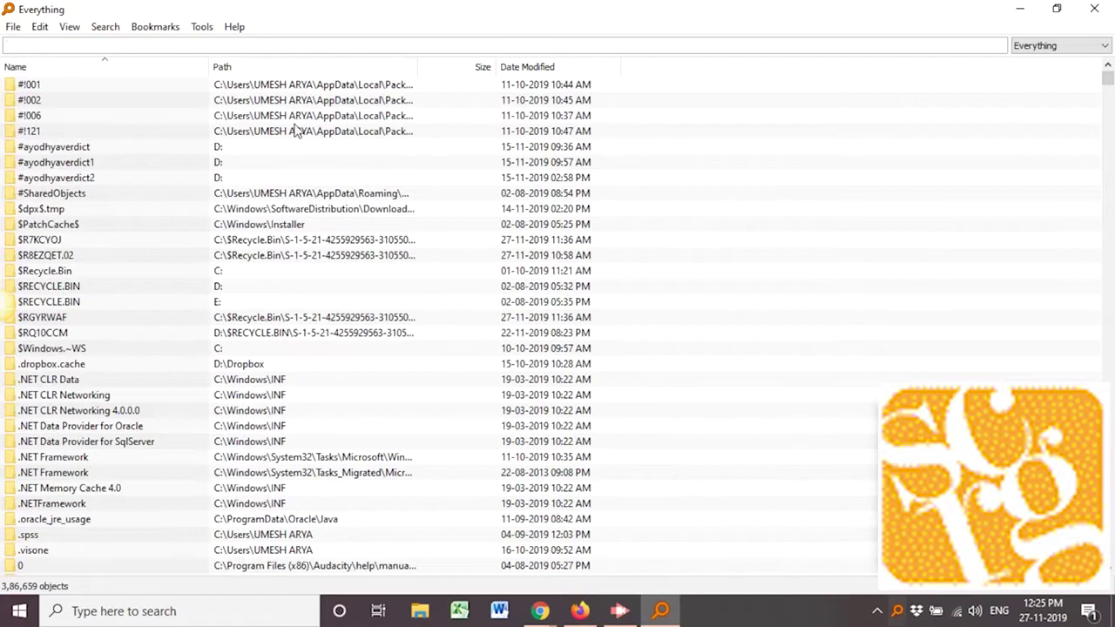
{"action": "left_click", "coordinate": [314, 41]}
{"action": "type", "text": "webomet"}
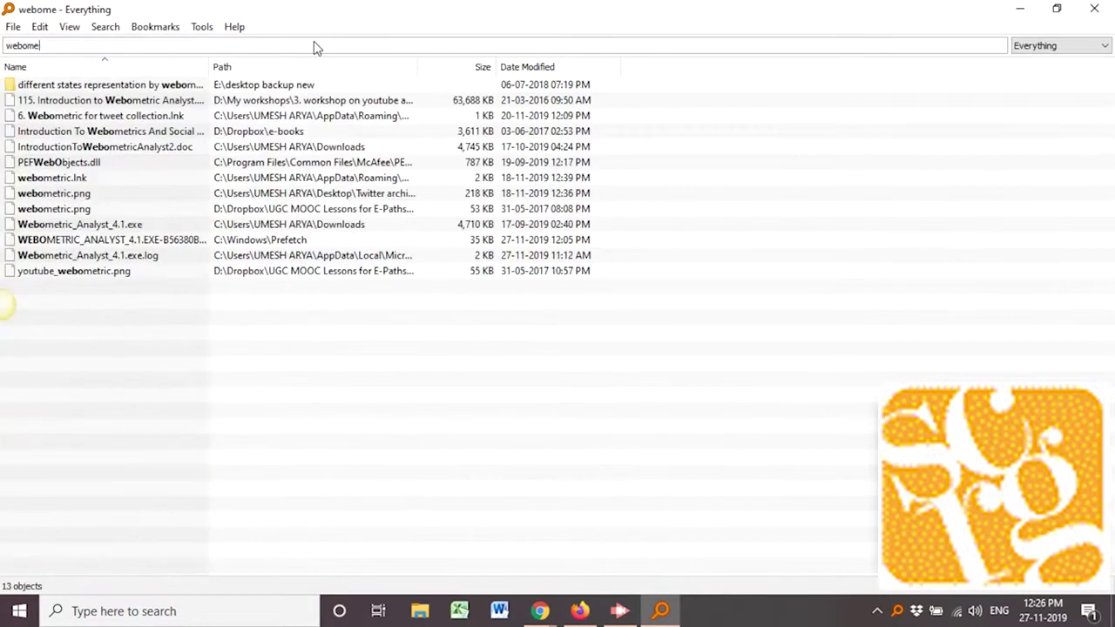
{"action": "type", "text": "ric"}
{"action": "key", "text": "Down"}
{"action": "key", "text": "Down"}
{"action": "key", "text": "Down"}
{"action": "key", "text": "Down"}
{"action": "key", "text": "Down"}
{"action": "key", "text": "Down"}
{"action": "key", "text": "Down"}
{"action": "key", "text": "Down"}
{"action": "key", "text": "Down"}
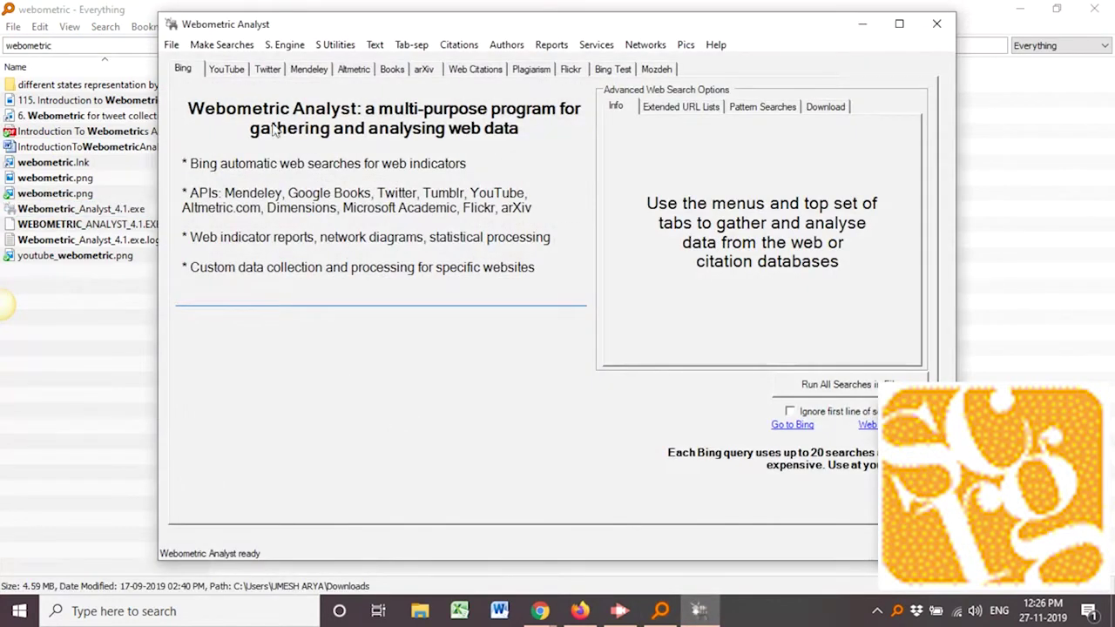
Browse the YouTube, Altmetric, Google Book Search and Twitter searches tabs.
{"action": "left_click", "coordinate": [228, 69]}
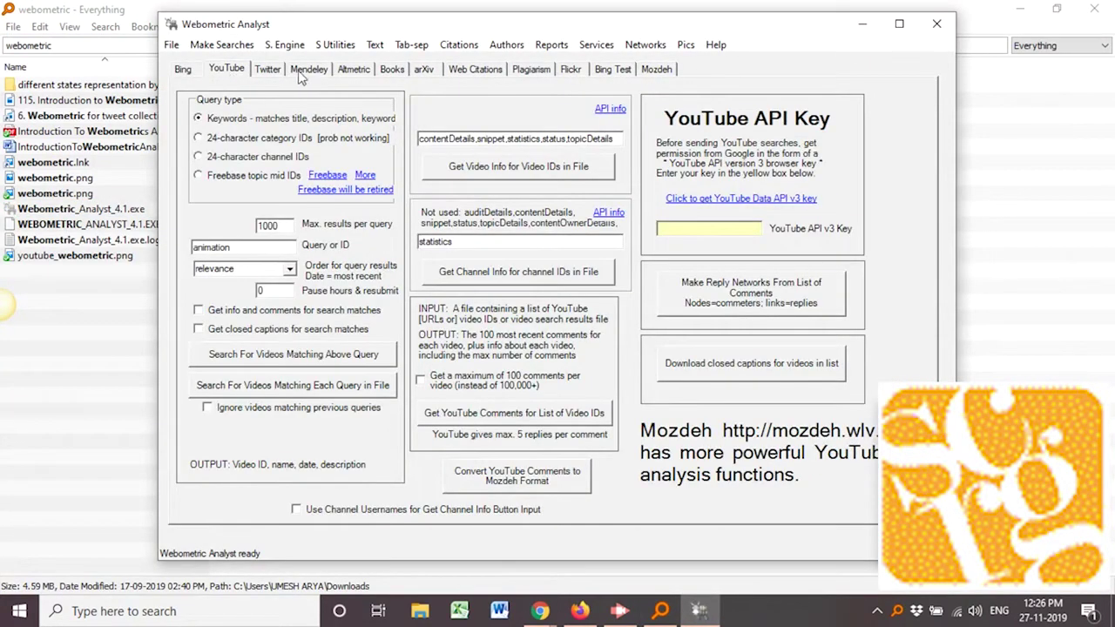
{"action": "left_click", "coordinate": [353, 70]}
{"action": "left_click", "coordinate": [392, 69]}
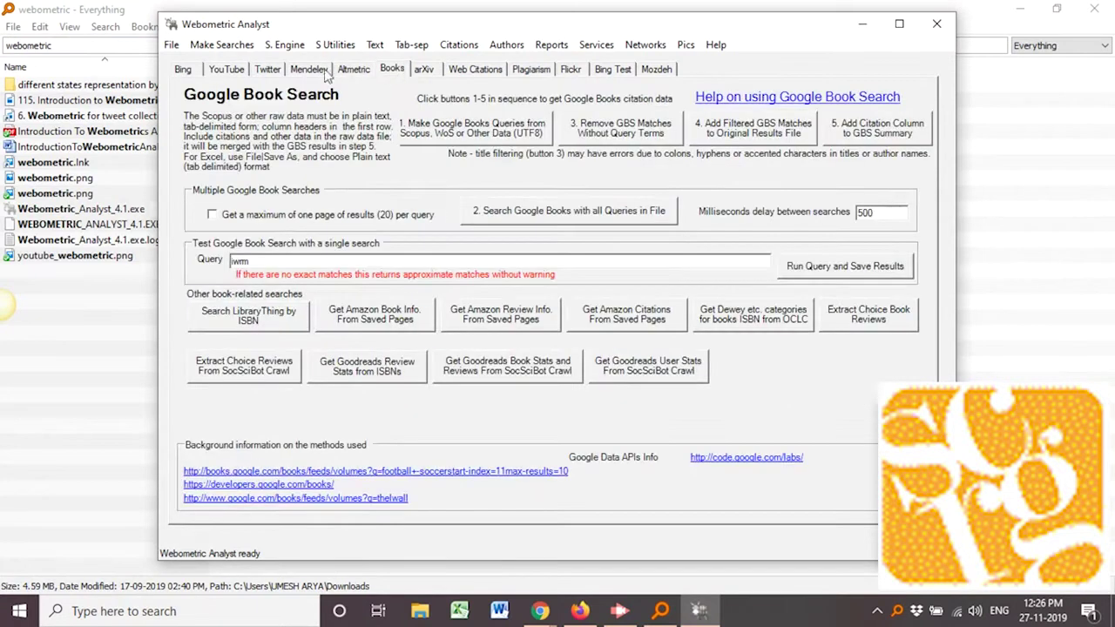
{"action": "left_click", "coordinate": [269, 70]}
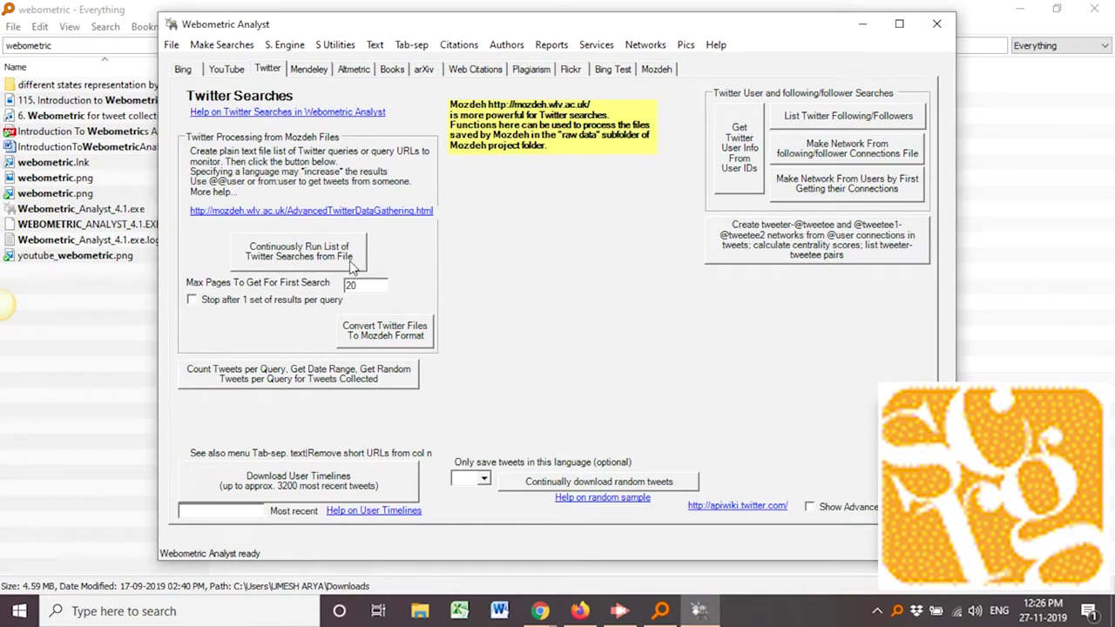
Open and cancel the Twitter query-file dialog, then show the desktop with Win+D.
{"action": "left_click", "coordinate": [311, 263]}
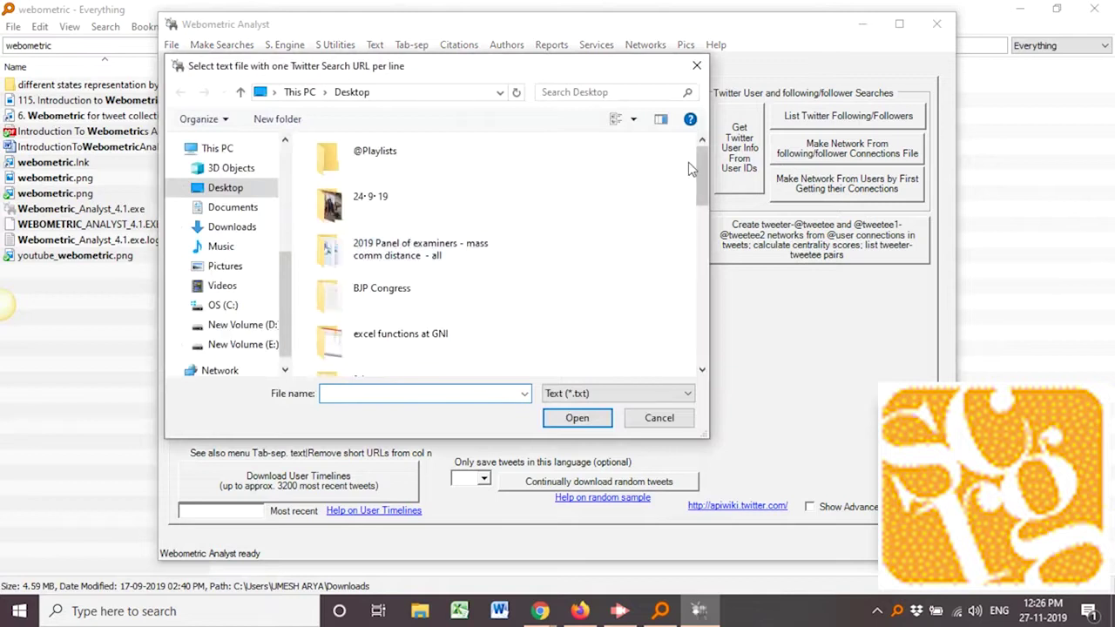
{"action": "mouse_move", "coordinate": [705, 178]}
{"action": "left_mouse_down"}
{"action": "mouse_move", "coordinate": [703, 331]}
{"action": "mouse_move", "coordinate": [707, 171]}
{"action": "left_mouse_up"}
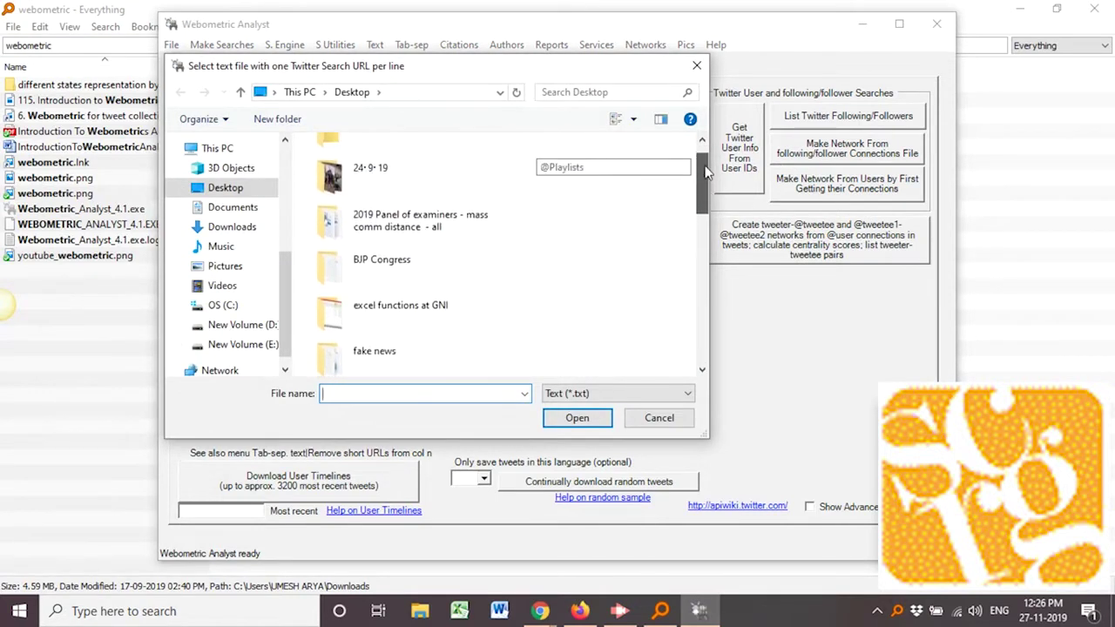
{"action": "left_click", "coordinate": [659, 418]}
{"action": "key", "text": "super+d"}
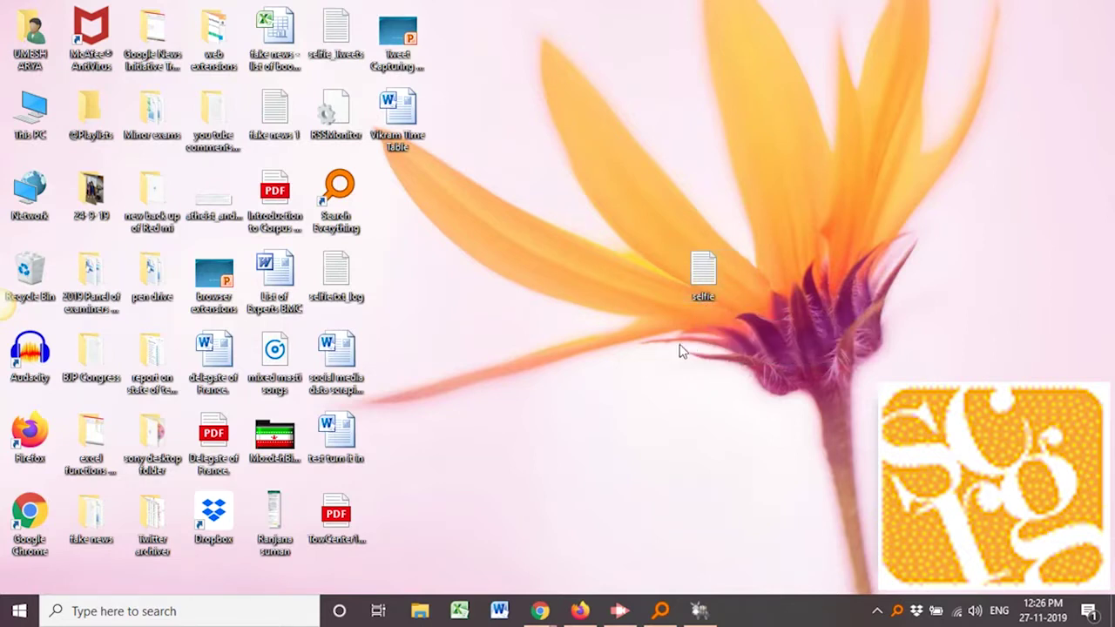
Open selfie.txt from the desktop and start a new line below 'selfie'.
{"action": "left_click", "coordinate": [707, 297]}
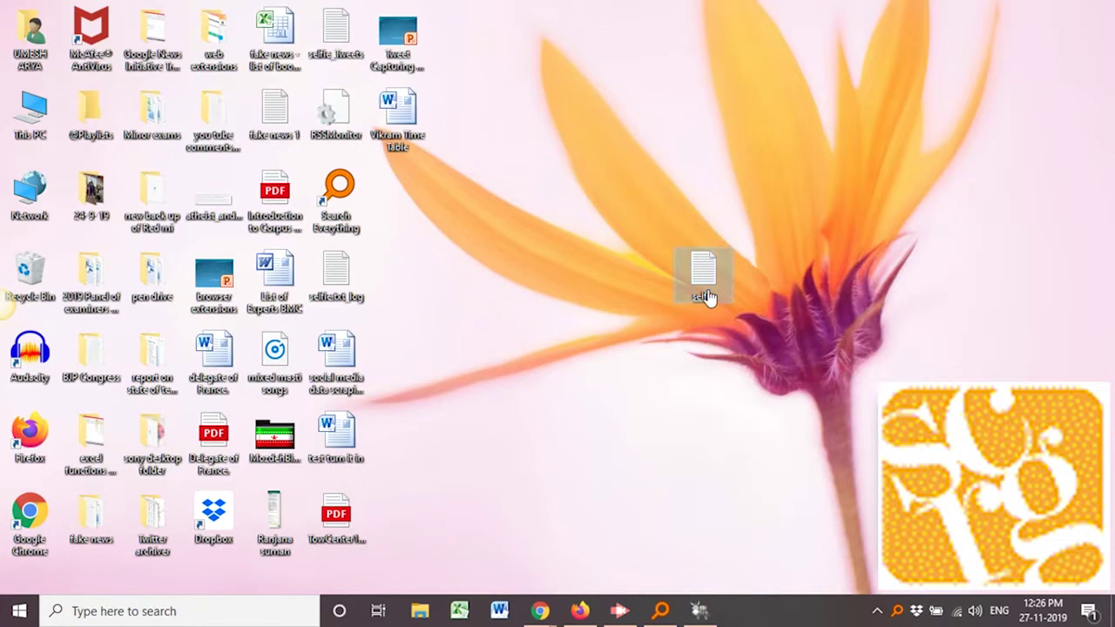
{"action": "double_click", "coordinate": [707, 297]}
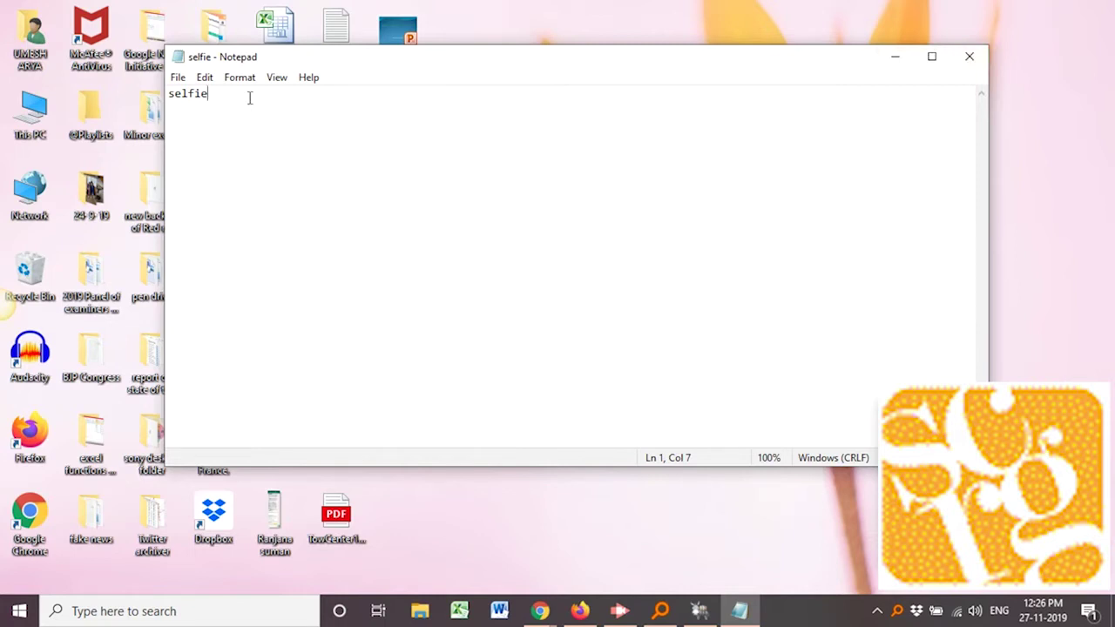
{"action": "key", "text": "Return"}
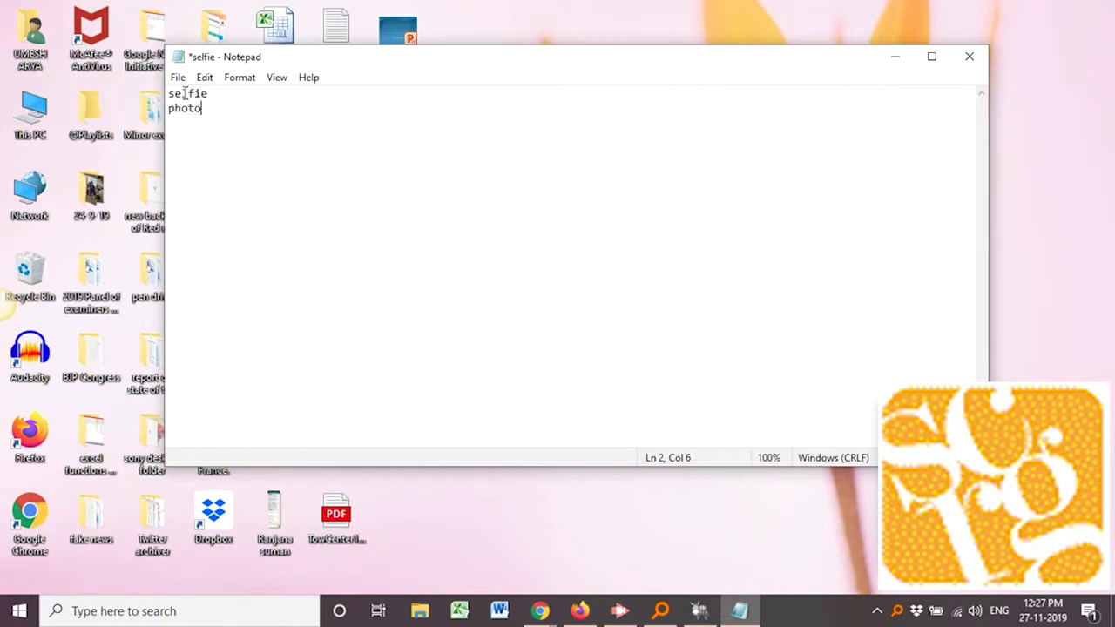
Delete the word 'photo' so only 'selfie' remains, then close Notepad saving the changes.
{"action": "double_click", "coordinate": [185, 92]}
{"action": "left_click", "coordinate": [198, 94]}
{"action": "left_click_drag", "start_coordinate": [168, 94], "coordinate": [209, 94]}
{"action": "left_click", "coordinate": [196, 108]}
{"action": "double_click", "coordinate": [188, 109]}
{"action": "left_click", "coordinate": [212, 113]}
{"action": "double_click", "coordinate": [188, 109]}
{"action": "left_click", "coordinate": [212, 113]}
{"action": "left_click_drag", "start_coordinate": [202, 110], "coordinate": [172, 117]}
{"action": "key", "text": "Delete"}
{"action": "left_click", "coordinate": [968, 56]}
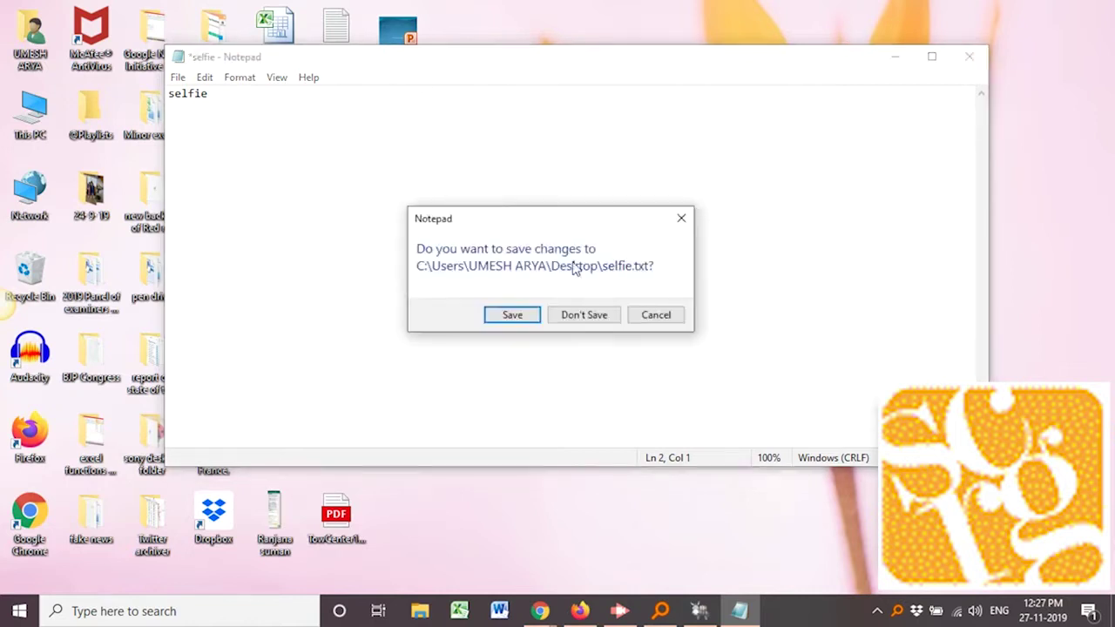
{"action": "left_click", "coordinate": [512, 315]}
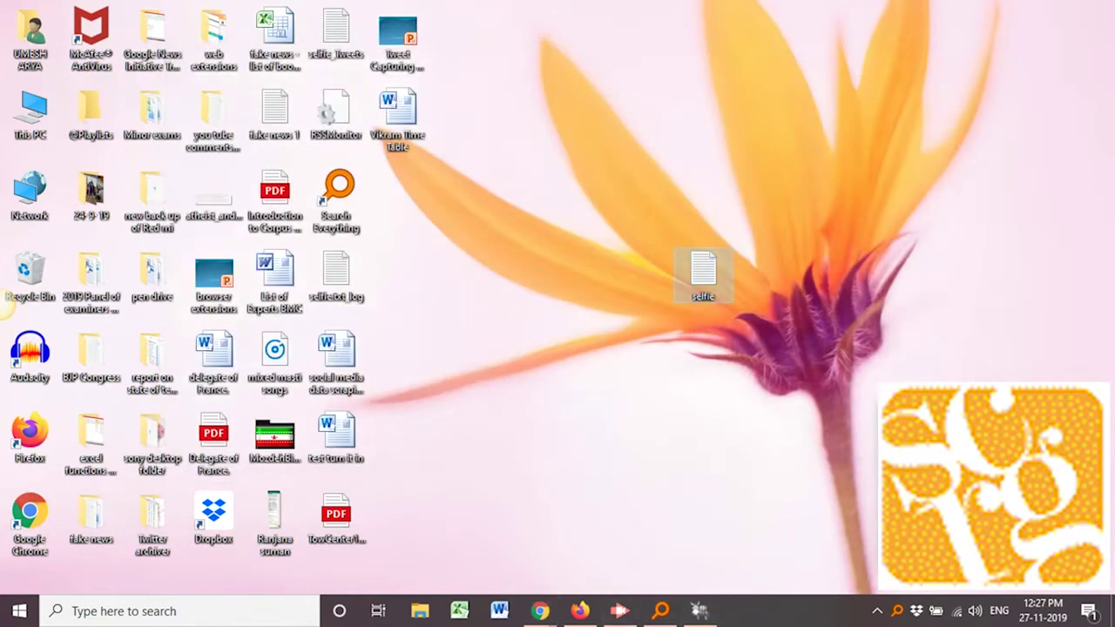
Start Twitter monitoring from the selfie query file, saving and replacing results as selfie_Tweets.
{"action": "left_click", "coordinate": [700, 610]}
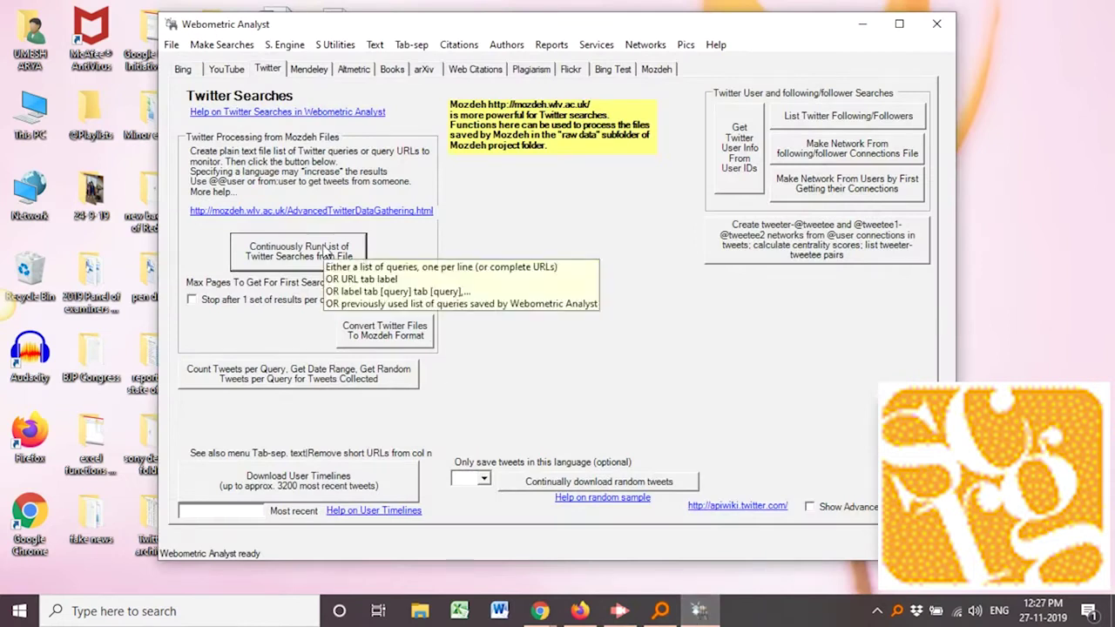
{"action": "left_click", "coordinate": [329, 255]}
{"action": "scroll", "coordinate": [690, 175], "scroll_direction": "down", "scroll_amount": 5}
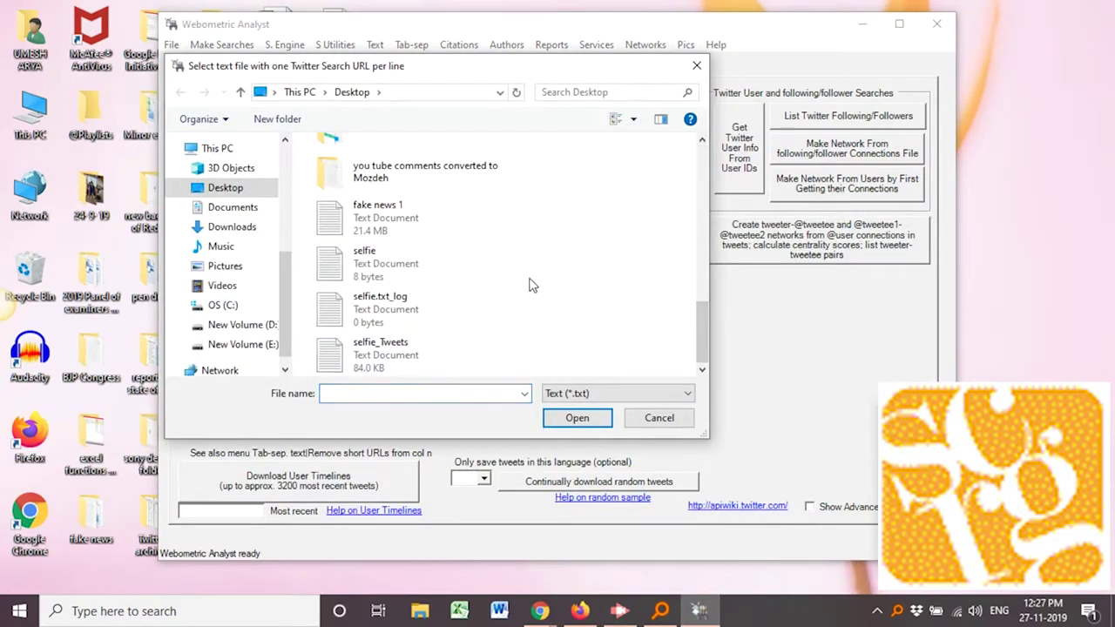
{"action": "scroll", "coordinate": [540, 284], "scroll_direction": "up", "scroll_amount": 4}
{"action": "scroll", "coordinate": [531, 284], "scroll_direction": "down", "scroll_amount": 4}
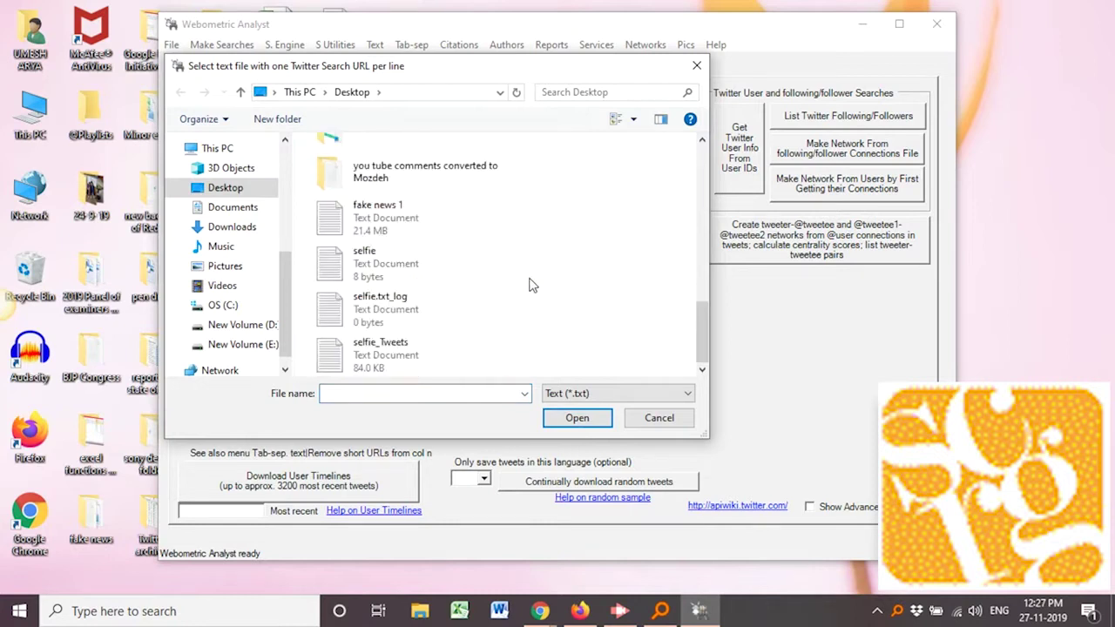
{"action": "left_click", "coordinate": [380, 263]}
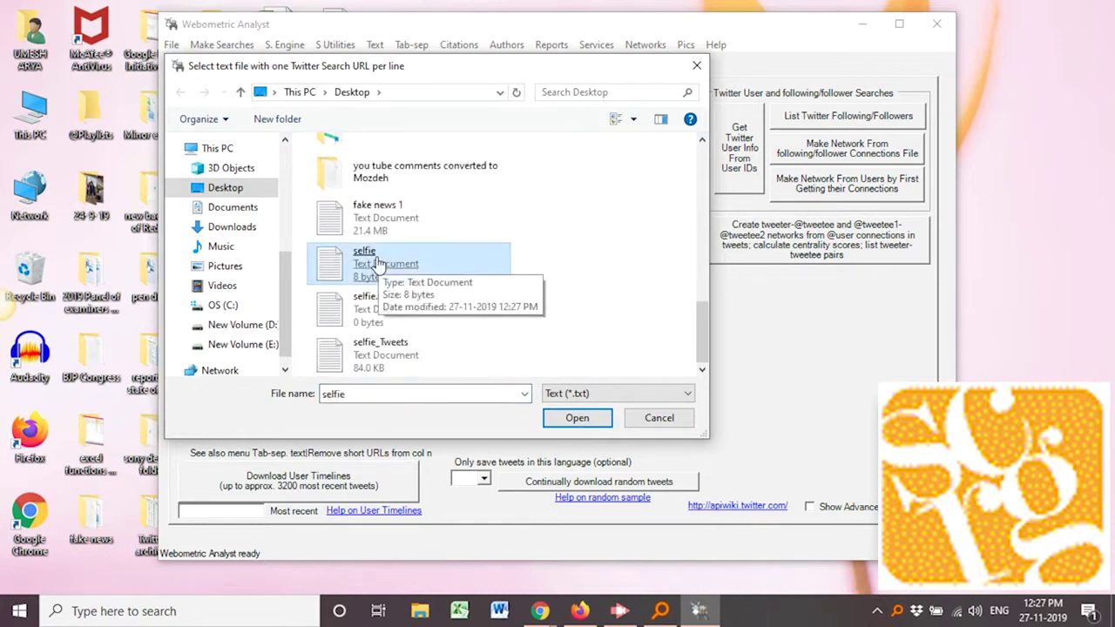
{"action": "double_click", "coordinate": [377, 263]}
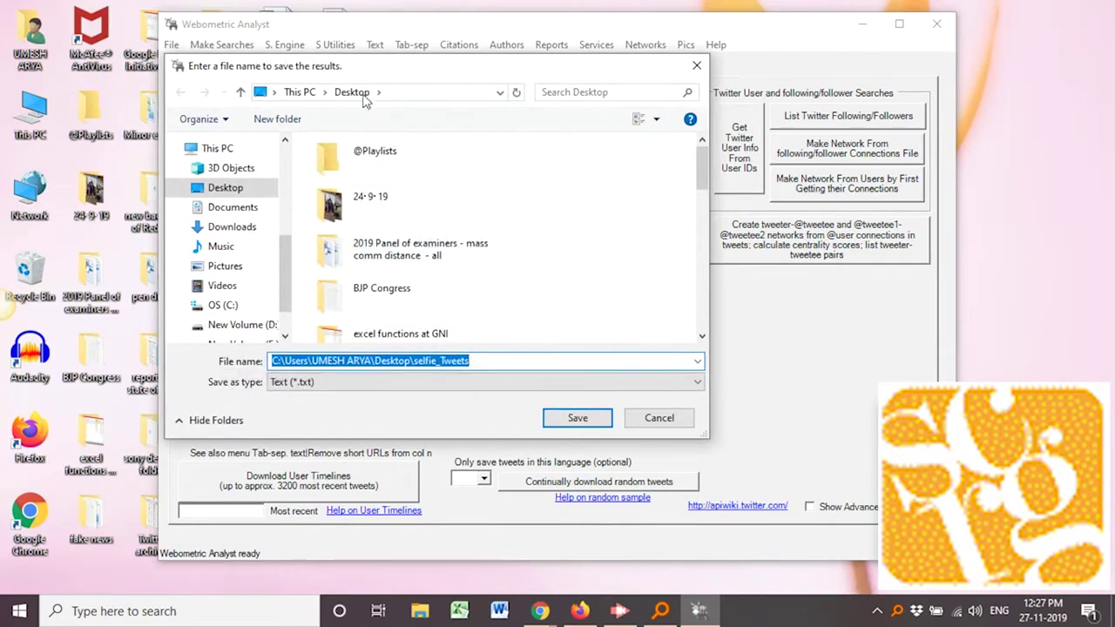
{"action": "left_click", "coordinate": [575, 421]}
{"action": "left_click", "coordinate": [596, 305]}
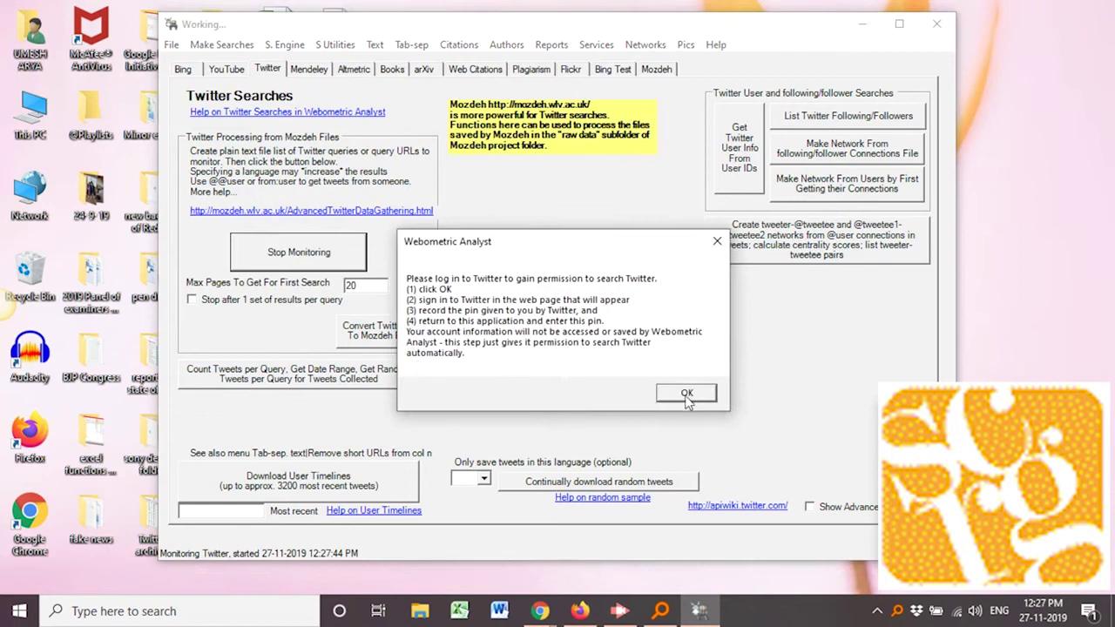
{"action": "left_click", "coordinate": [686, 394]}
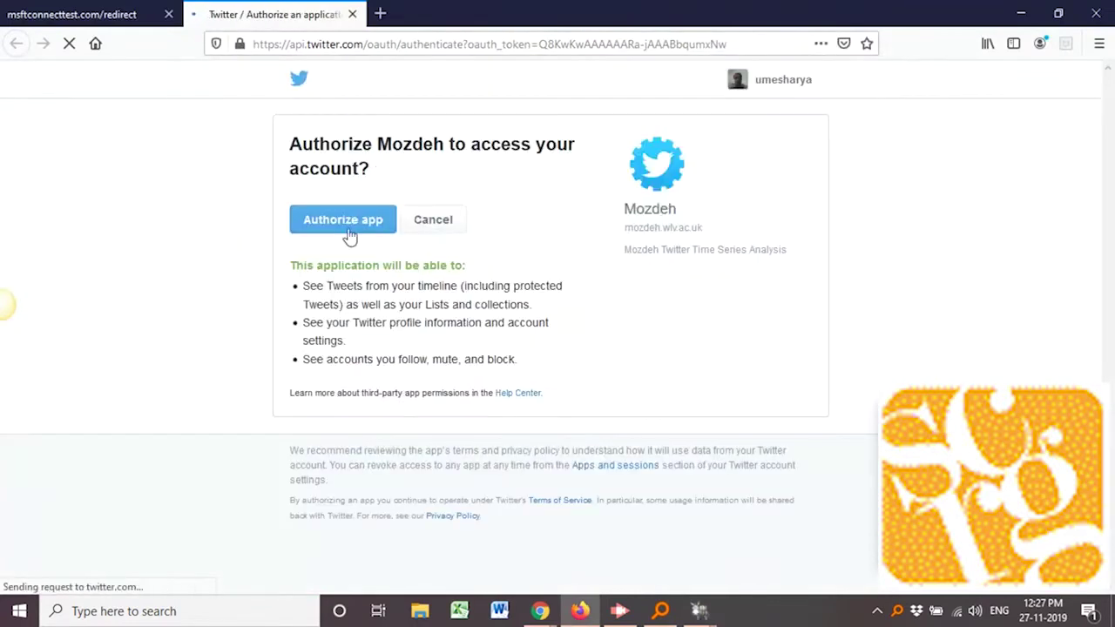
Authorize Mozdeh on Twitter and select the displayed PIN for copying.
{"action": "left_click", "coordinate": [340, 228]}
{"action": "double_click", "coordinate": [574, 217]}
{"action": "key", "text": "ctrl+c"}
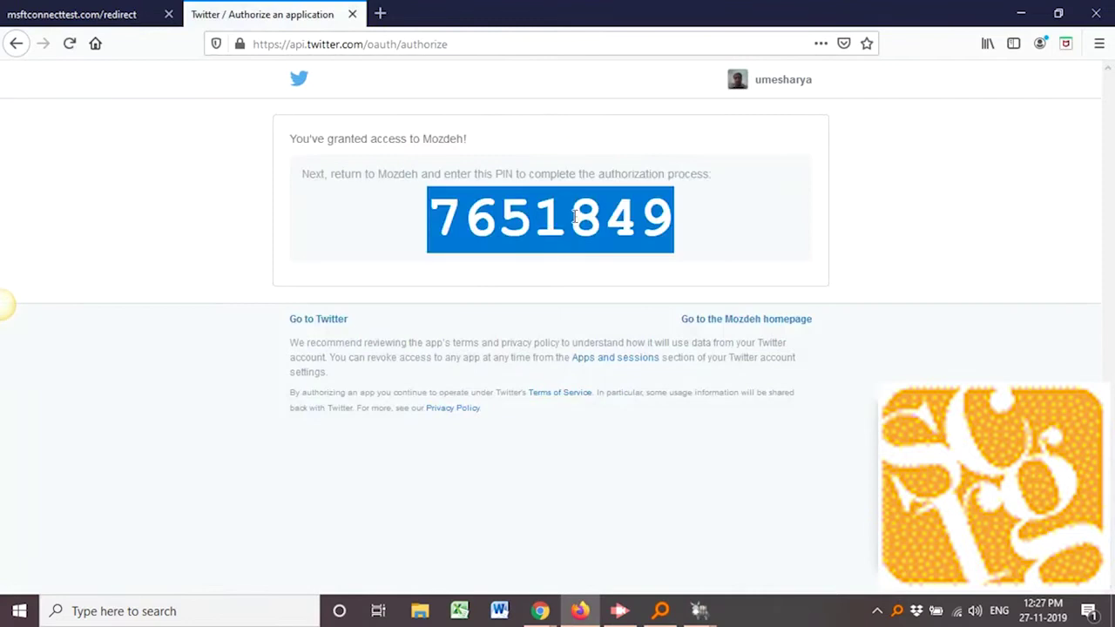
Enter the Twitter PIN, accept language 'en', then open selfie_Tweets in Notepad and select all.
{"action": "left_click", "coordinate": [700, 611]}
{"action": "left_click", "coordinate": [733, 548]}
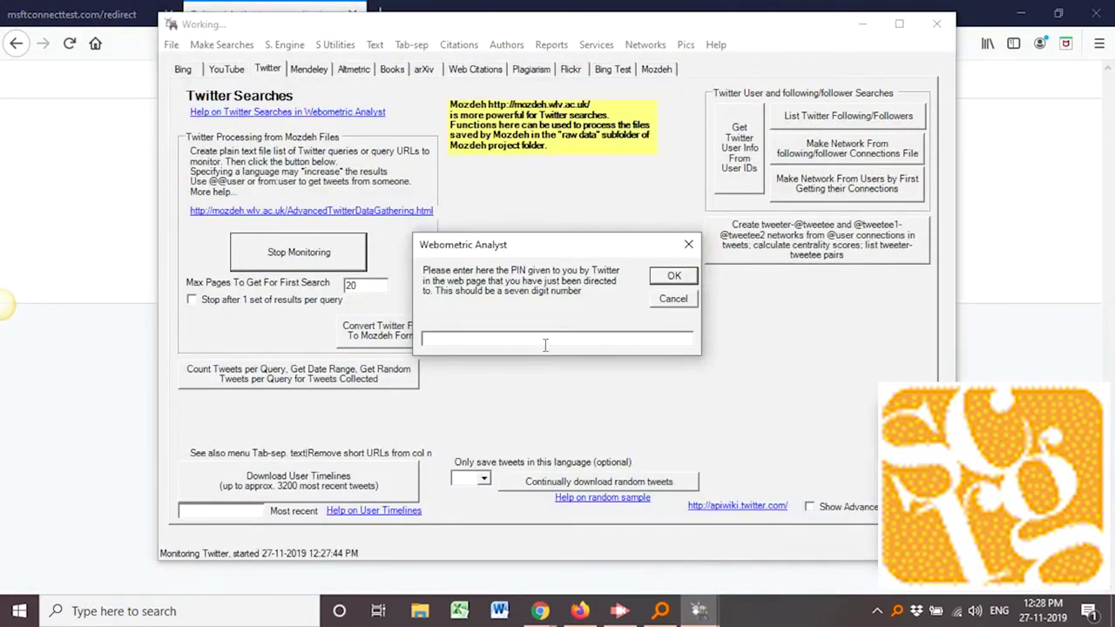
{"action": "key", "text": "ctrl+v"}
{"action": "left_click", "coordinate": [673, 278]}
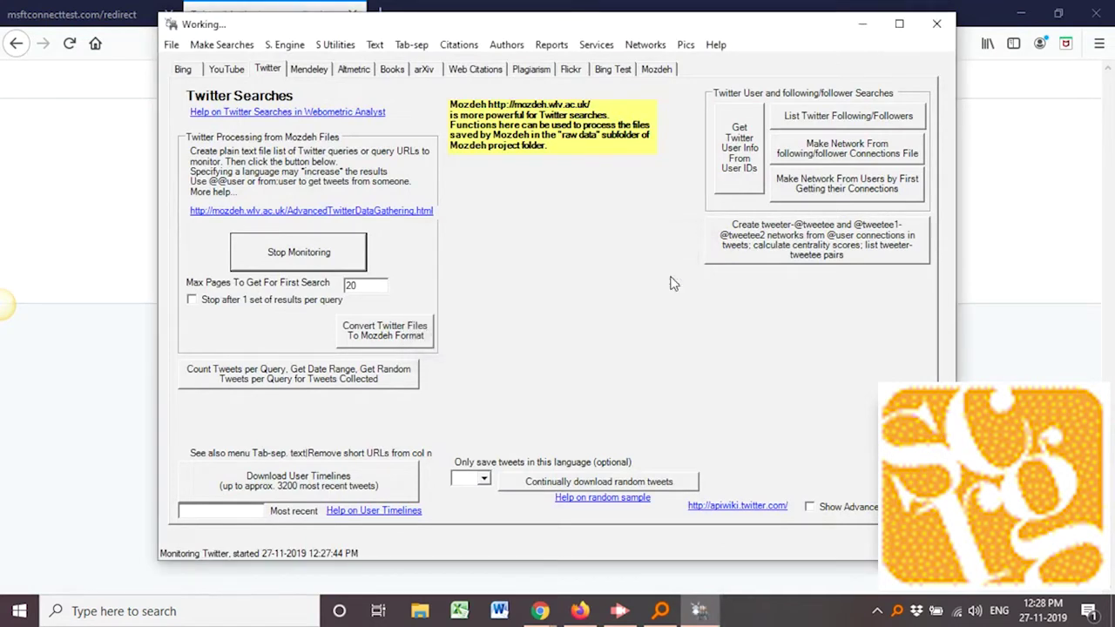
{"action": "left_click", "coordinate": [672, 275]}
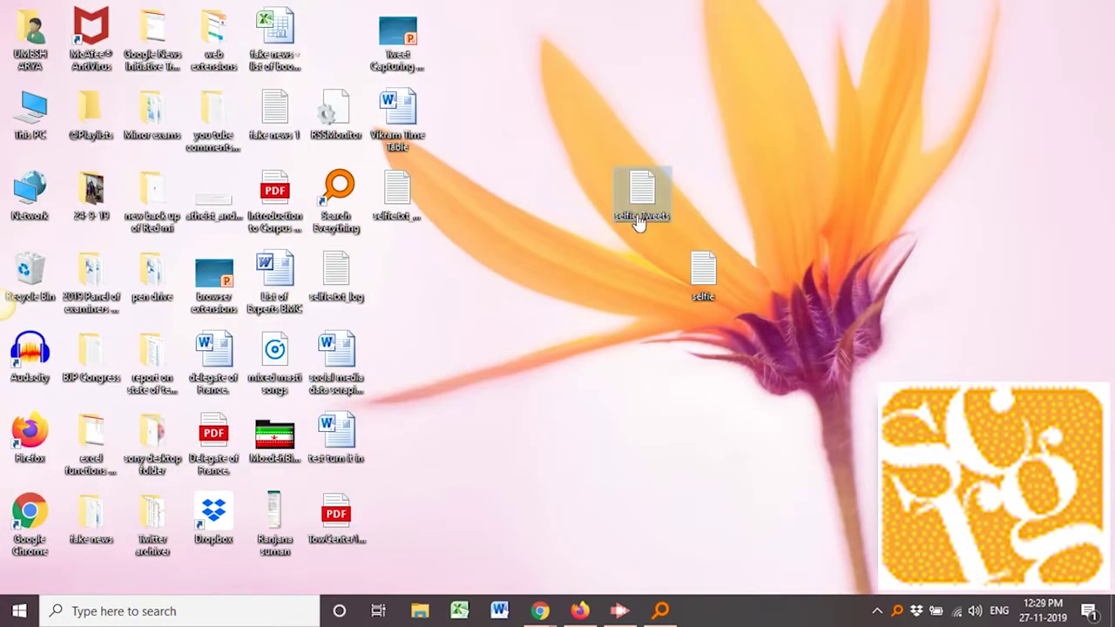
{"action": "double_click", "coordinate": [640, 209]}
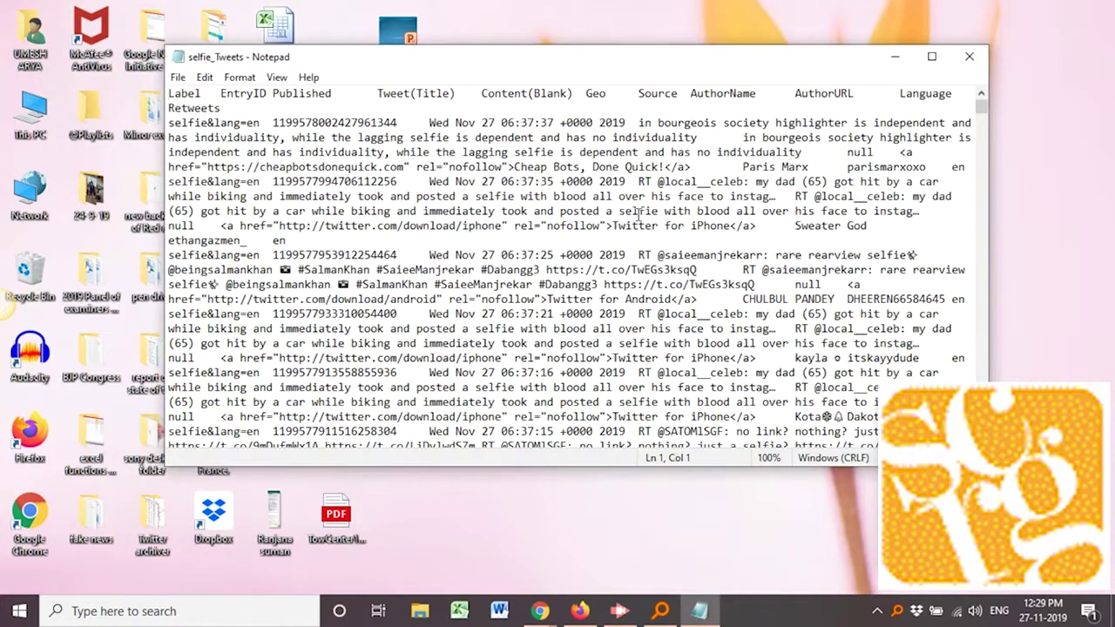
{"action": "key", "text": "ctrl+a"}
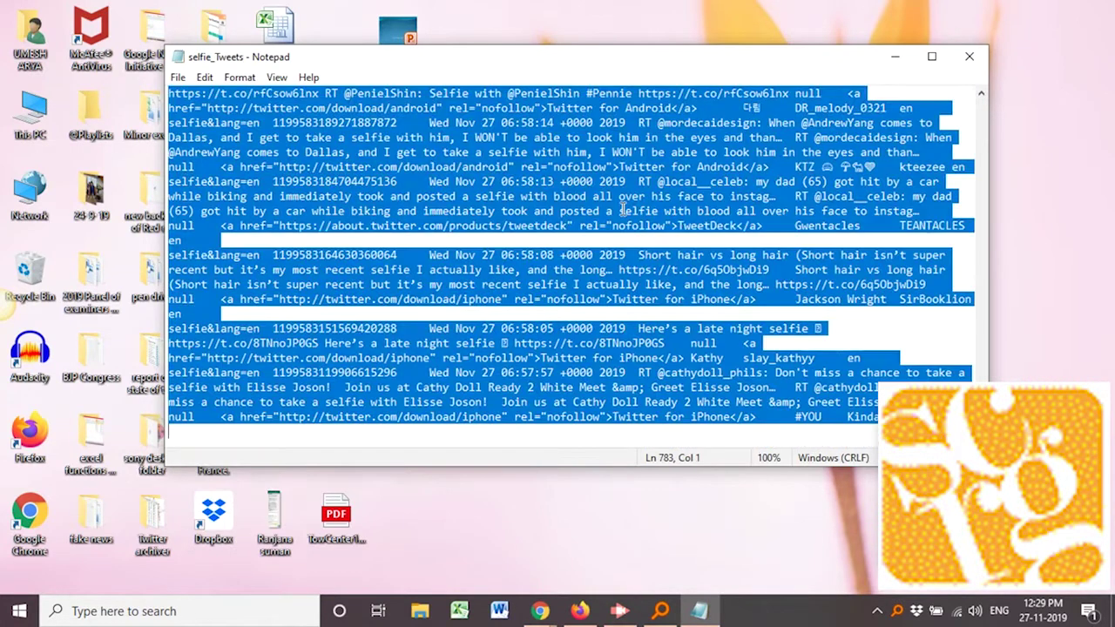
Paste the tweets into a blank Excel workbook and autofit columns A and D.
{"action": "left_click", "coordinate": [459, 610]}
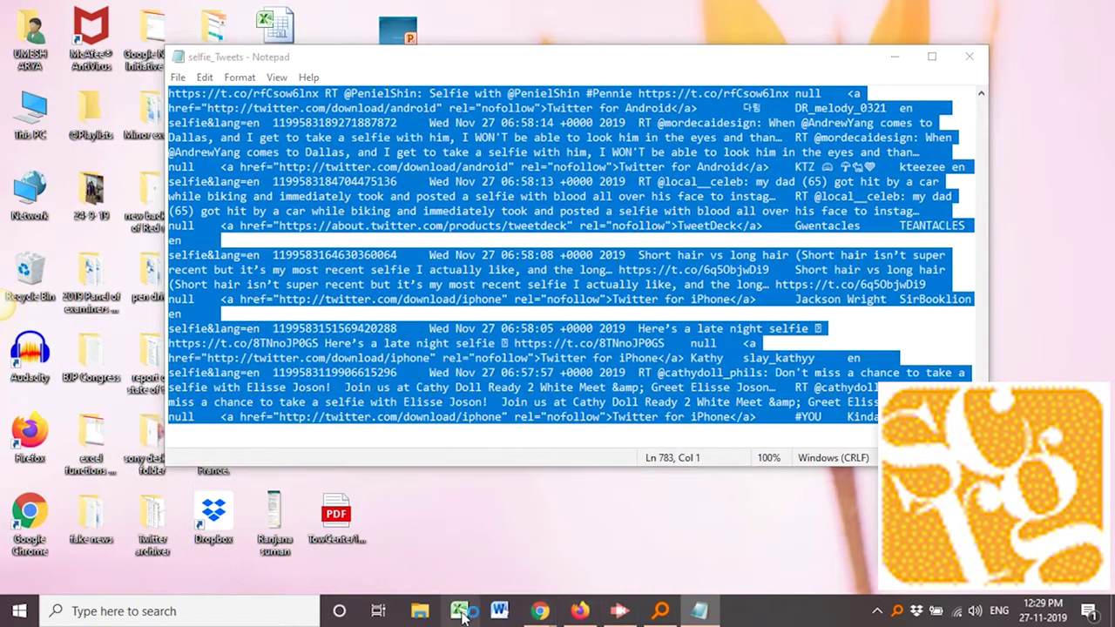
{"action": "key", "text": "ctrl+v"}
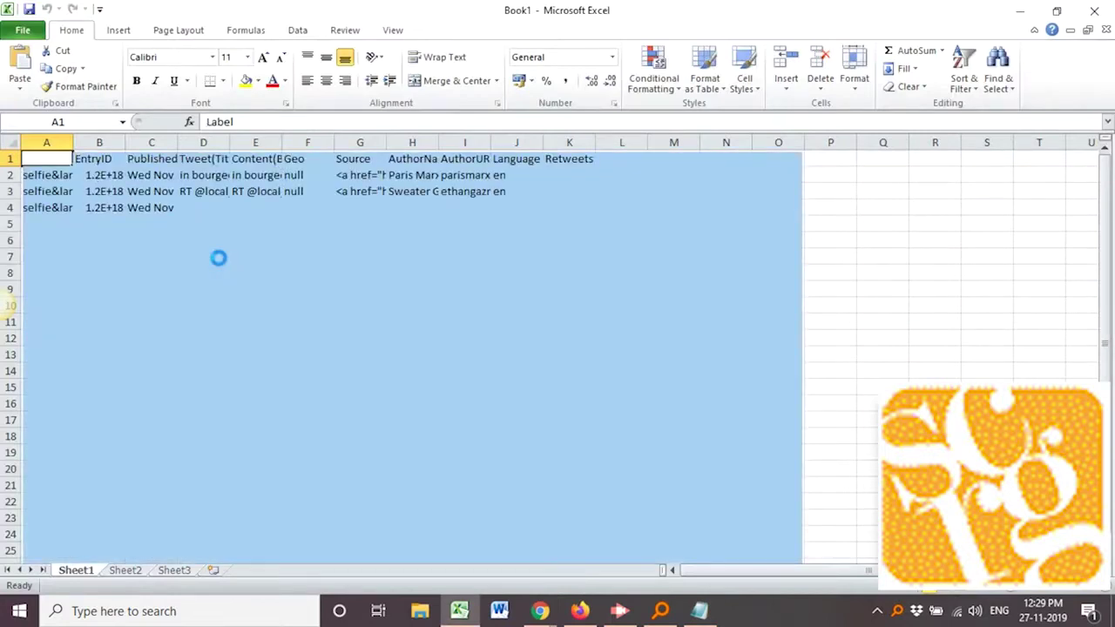
{"action": "double_click", "coordinate": [74, 142]}
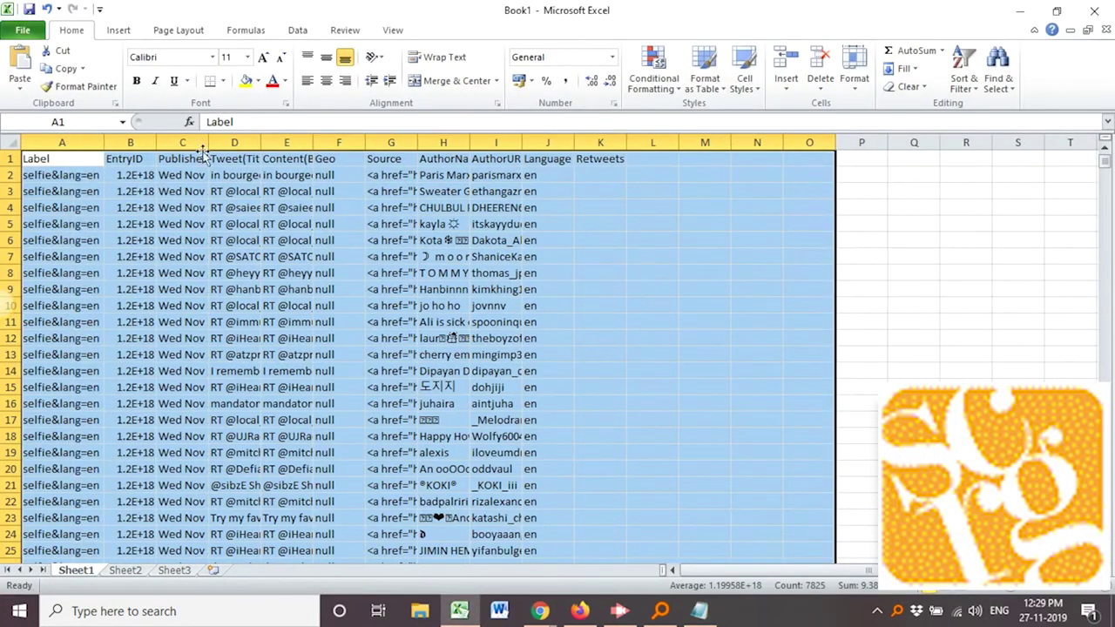
{"action": "double_click", "coordinate": [261, 142]}
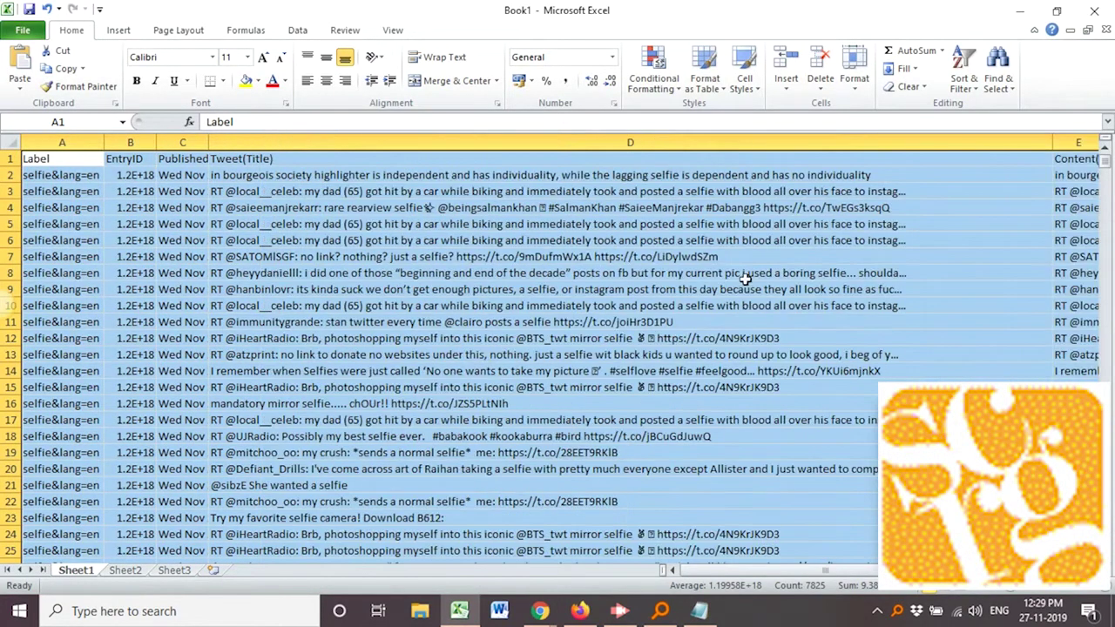
{"action": "left_click_drag", "start_coordinate": [1107, 171], "coordinate": [1109, 162]}
Inspect the first tweet's Label, EntryID, date, text, Geo, author and language cells in row 2.
{"action": "left_click", "coordinate": [442, 225]}
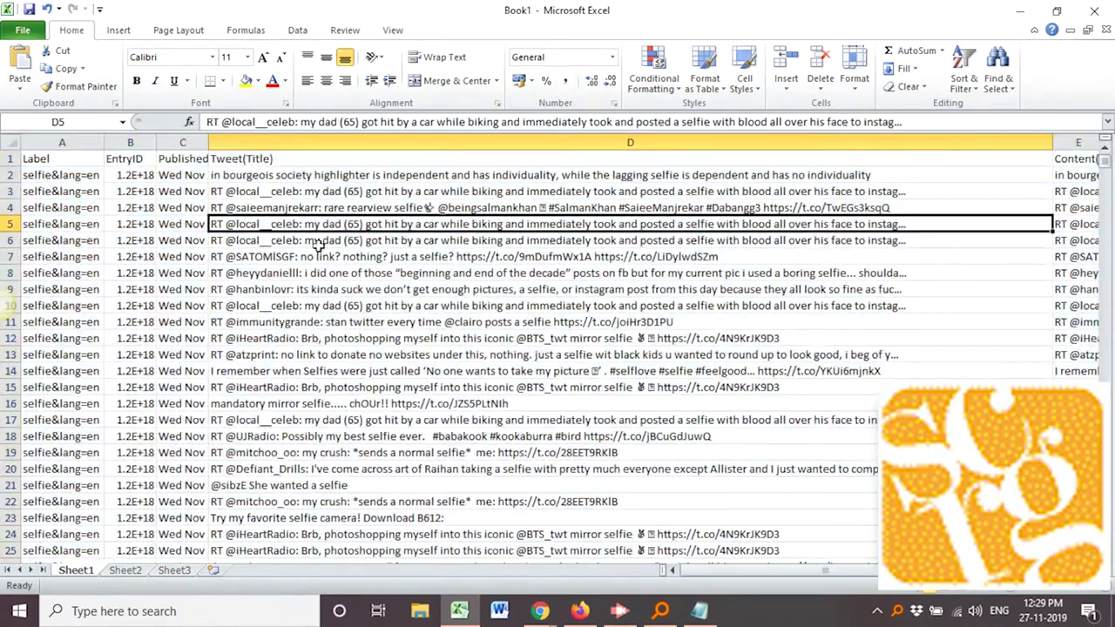
{"action": "left_click", "coordinate": [30, 179]}
{"action": "left_click", "coordinate": [125, 178]}
{"action": "left_click", "coordinate": [183, 177]}
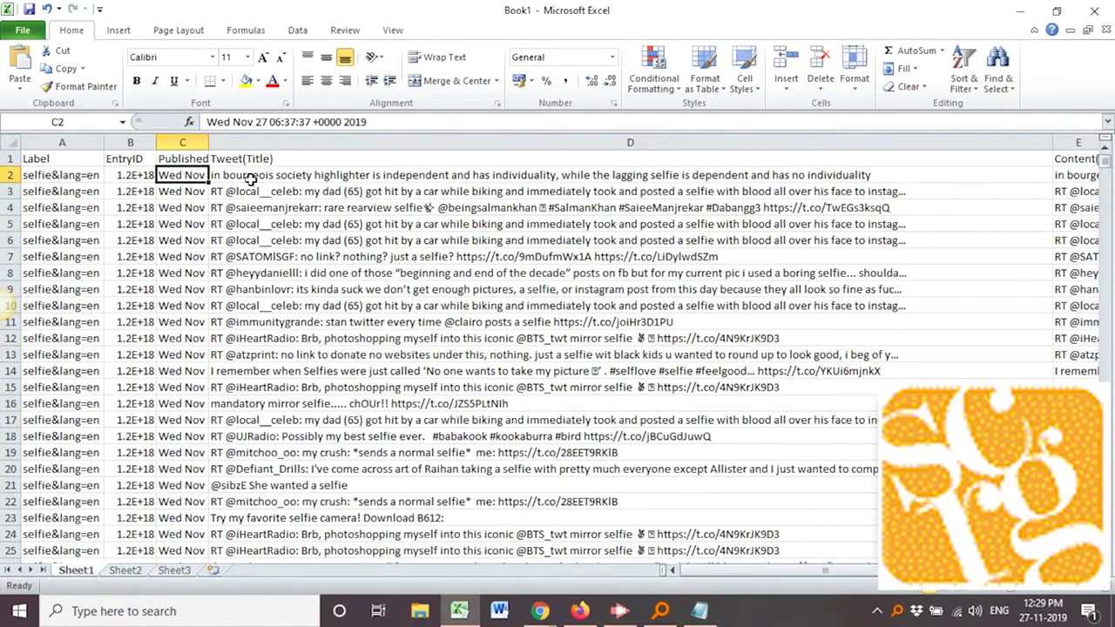
{"action": "left_click_drag", "start_coordinate": [251, 177], "coordinate": [263, 210]}
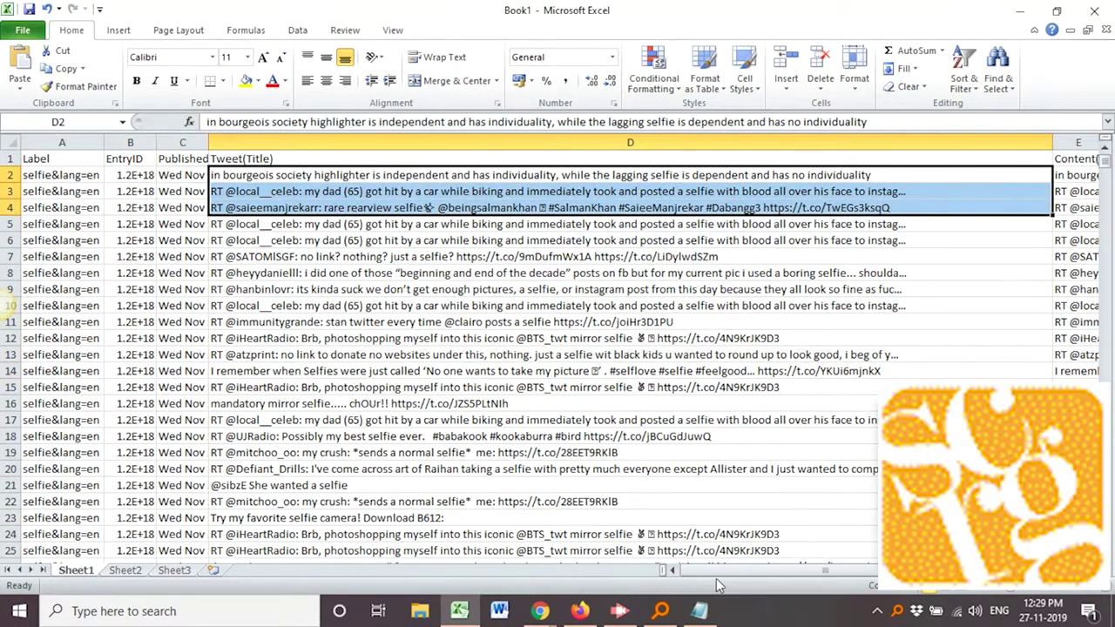
{"action": "left_click_drag", "start_coordinate": [763, 573], "coordinate": [817, 570]}
{"action": "left_click", "coordinate": [932, 175]}
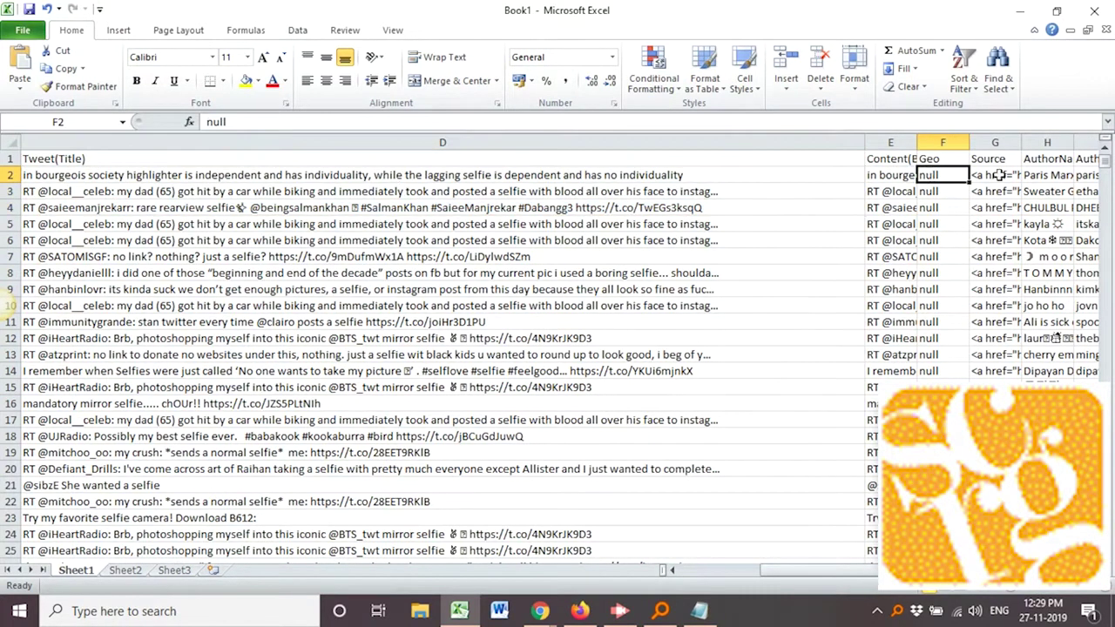
{"action": "key", "text": "Right"}
{"action": "key", "text": "Right"}
{"action": "key", "text": "Right"}
{"action": "left_click", "coordinate": [190, 175]}
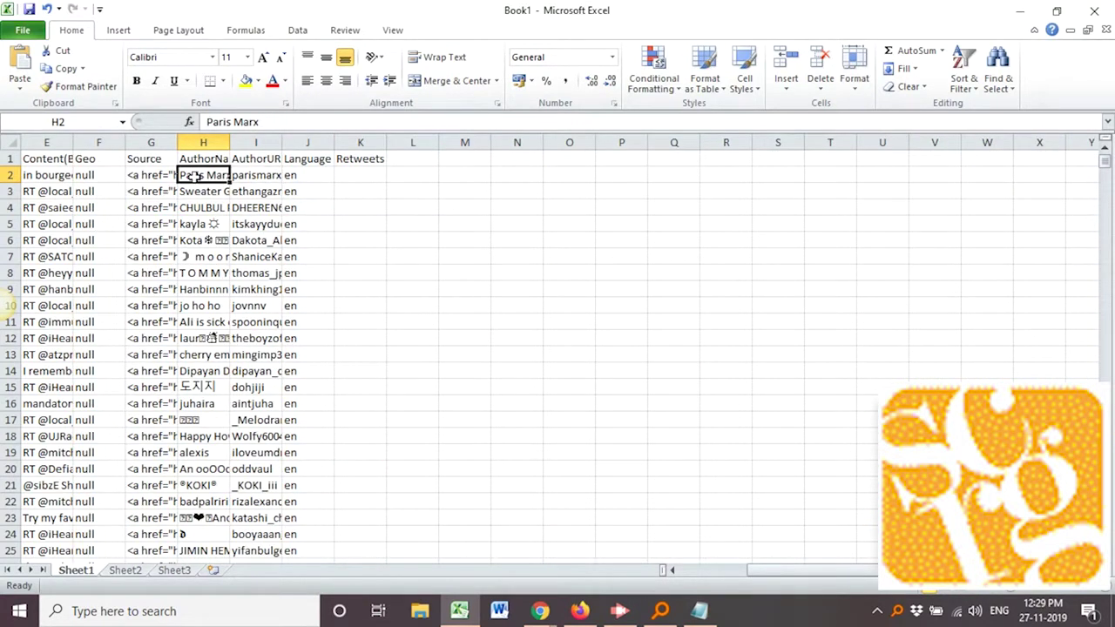
{"action": "left_click", "coordinate": [252, 176]}
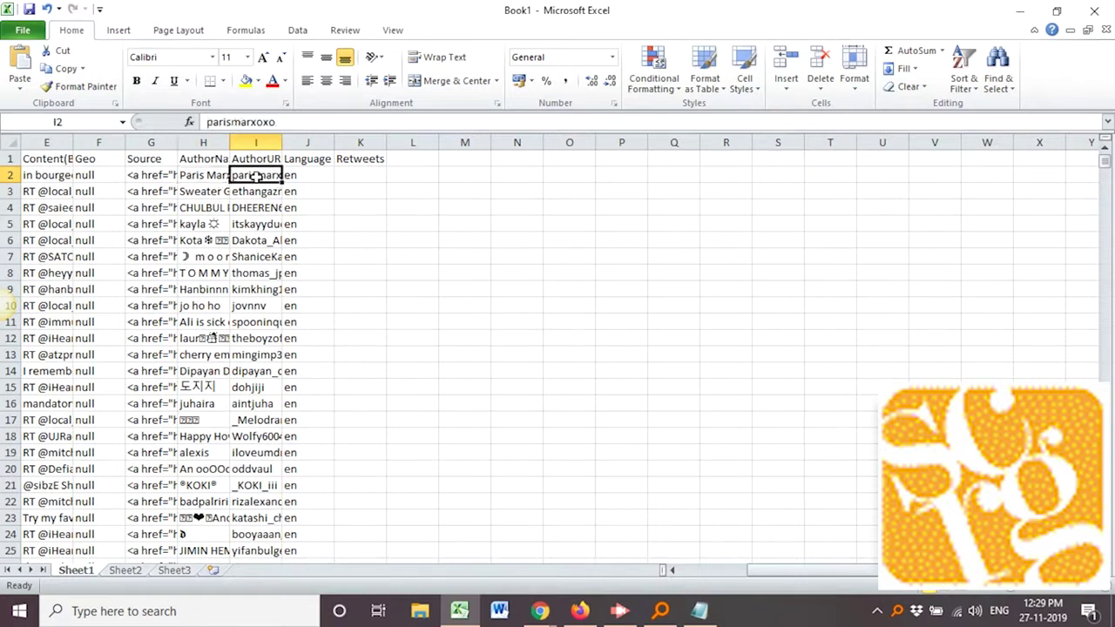
{"action": "left_click", "coordinate": [315, 176]}
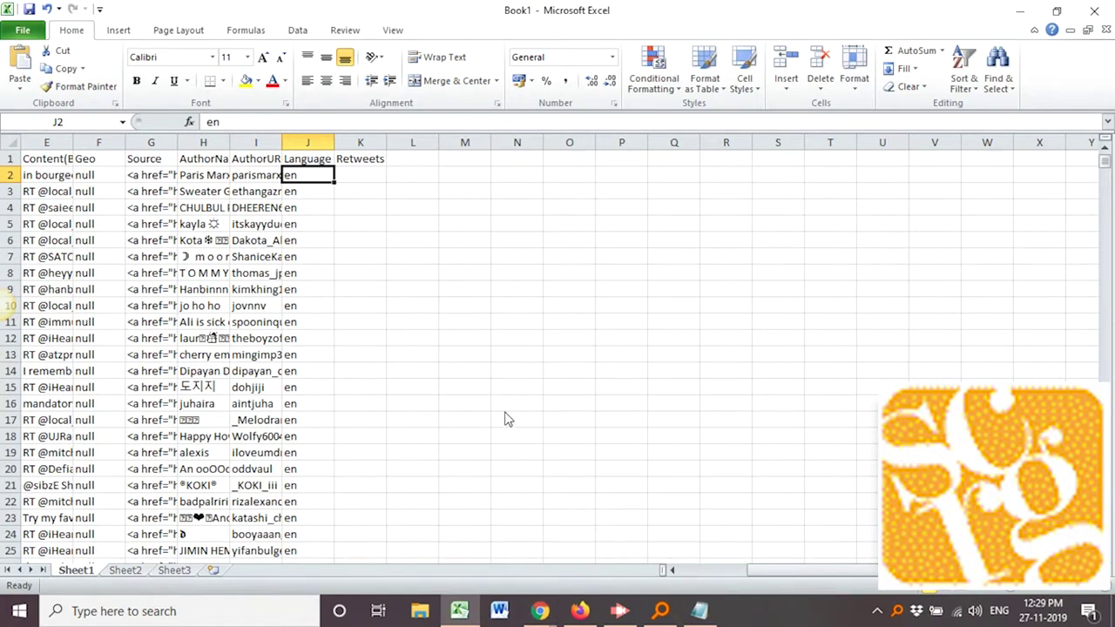
{"action": "key", "text": "ctrl+s"}
{"action": "key", "text": "Escape"}
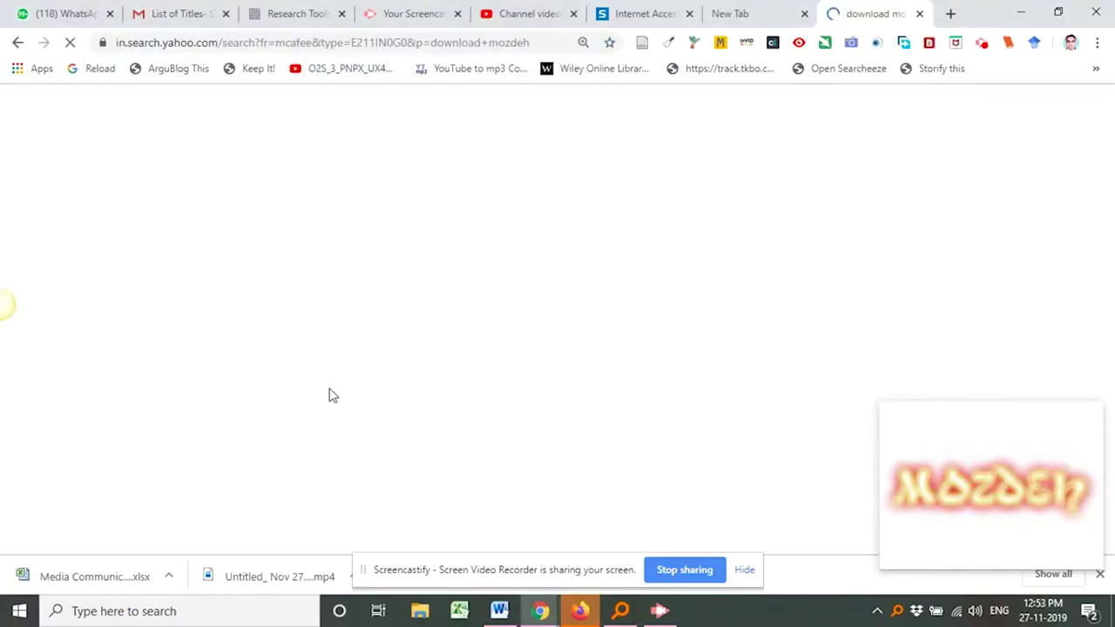
Visit the official mozdeh.wlv.ac.uk site, close its tab and minimize Chrome.
{"action": "left_click", "coordinate": [274, 117]}
{"action": "scroll", "coordinate": [781, 248], "scroll_direction": "down", "scroll_amount": 3}
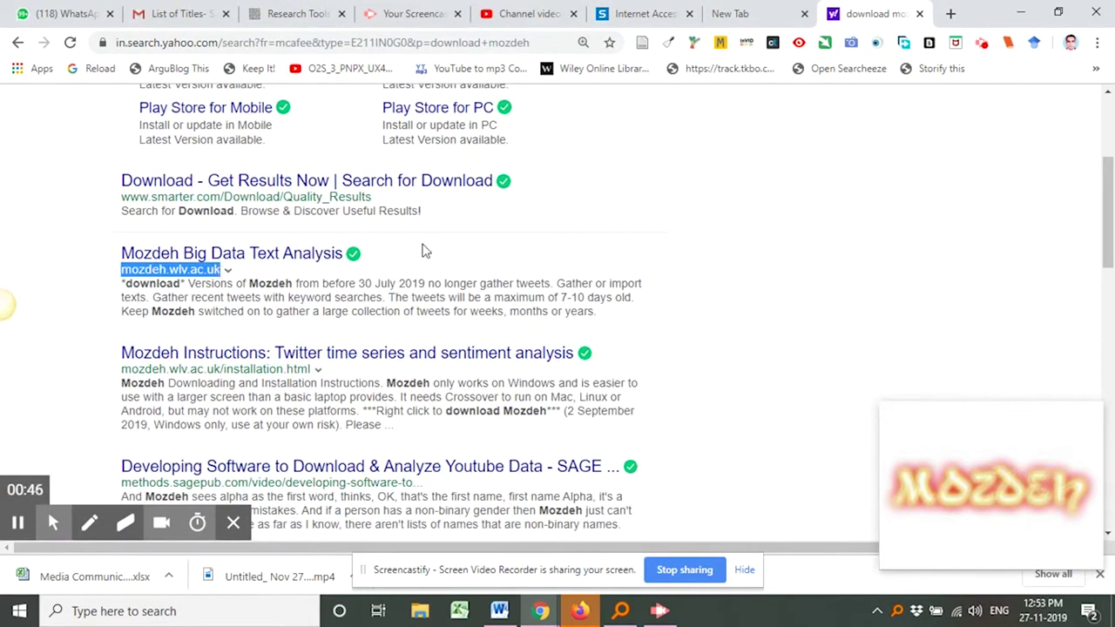
{"action": "left_click", "coordinate": [274, 254]}
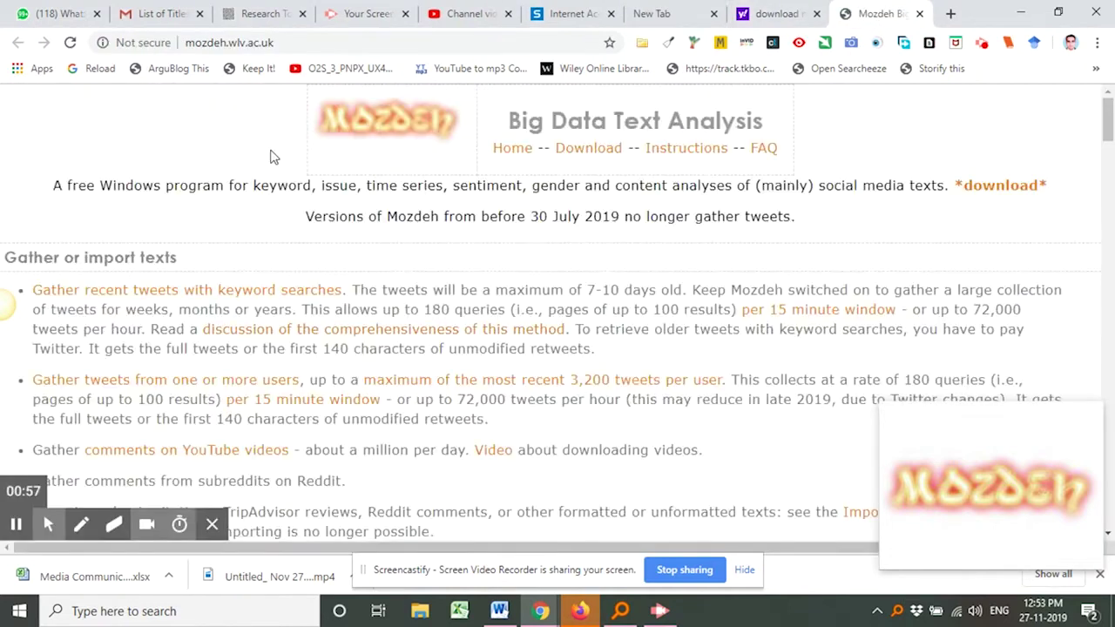
{"action": "left_click", "coordinate": [919, 13]}
{"action": "left_click", "coordinate": [1020, 12]}
Launch Mozdeh from its desktop shortcut and move the project wizard to the right.
{"action": "left_click_drag", "start_coordinate": [274, 440], "coordinate": [642, 193]}
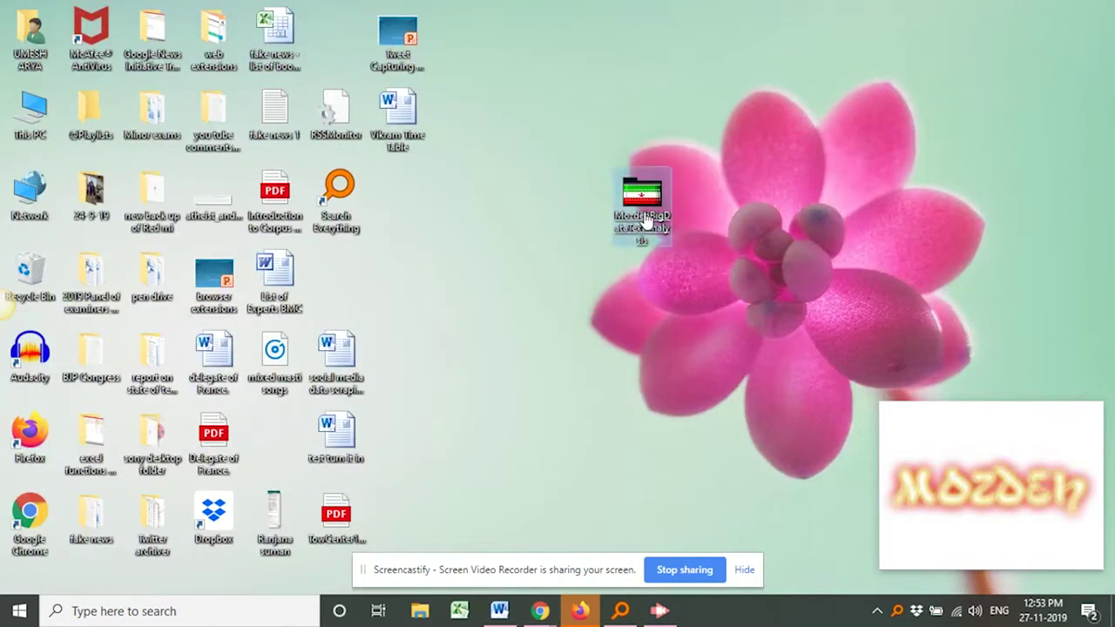
{"action": "double_click", "coordinate": [652, 207]}
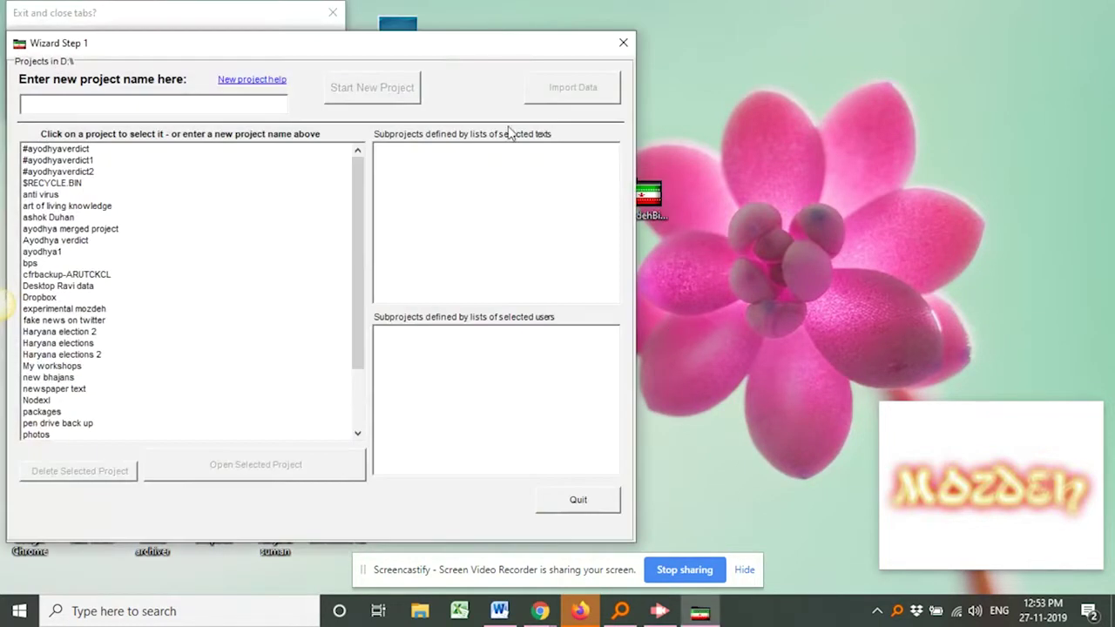
{"action": "left_click_drag", "start_coordinate": [461, 49], "coordinate": [645, 50]}
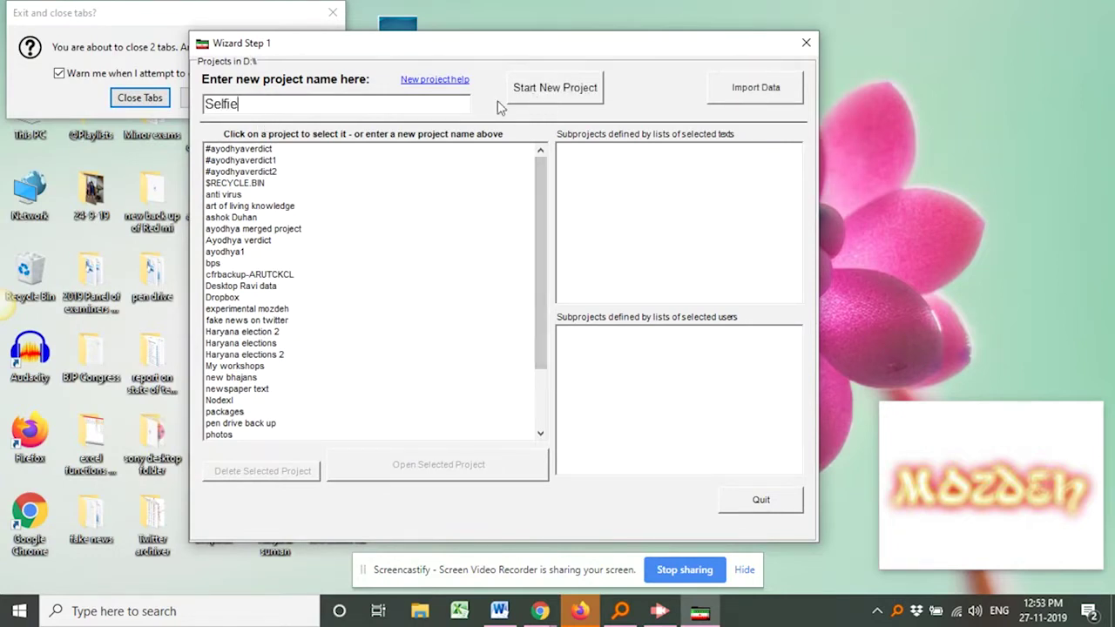
Start the new project named 'Selfie' and shift the Data Collection window right.
{"action": "left_click", "coordinate": [548, 94]}
{"action": "left_click_drag", "start_coordinate": [226, 103], "coordinate": [504, 103]}
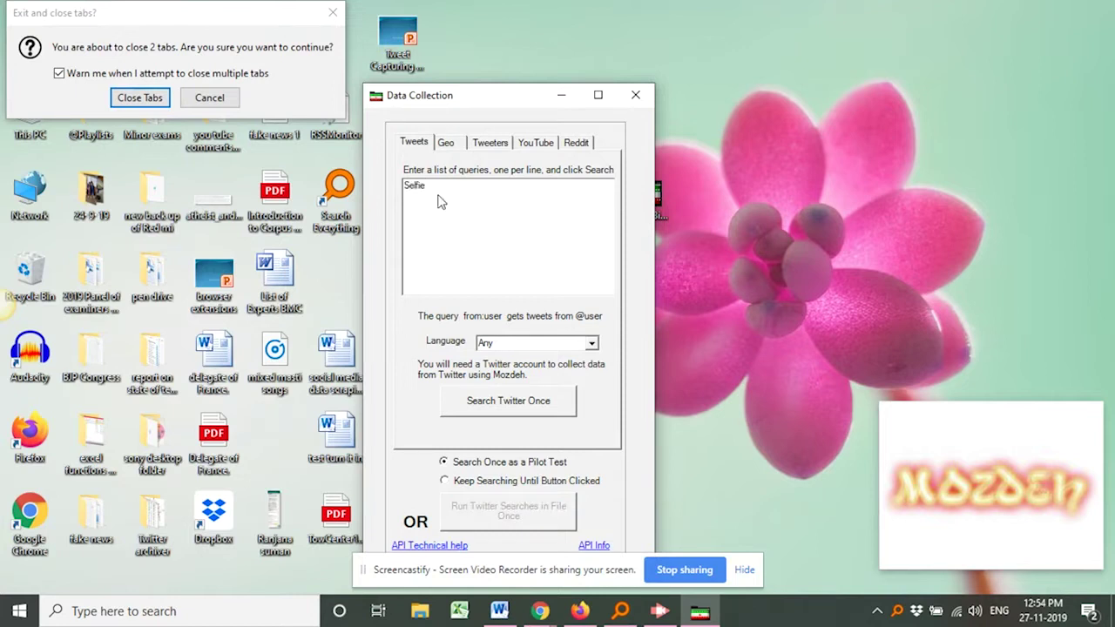
Restrict collected tweets to English.
{"action": "left_click", "coordinate": [577, 343]}
{"action": "left_click", "coordinate": [498, 365]}
{"action": "left_click_drag", "start_coordinate": [527, 95], "coordinate": [539, 51]}
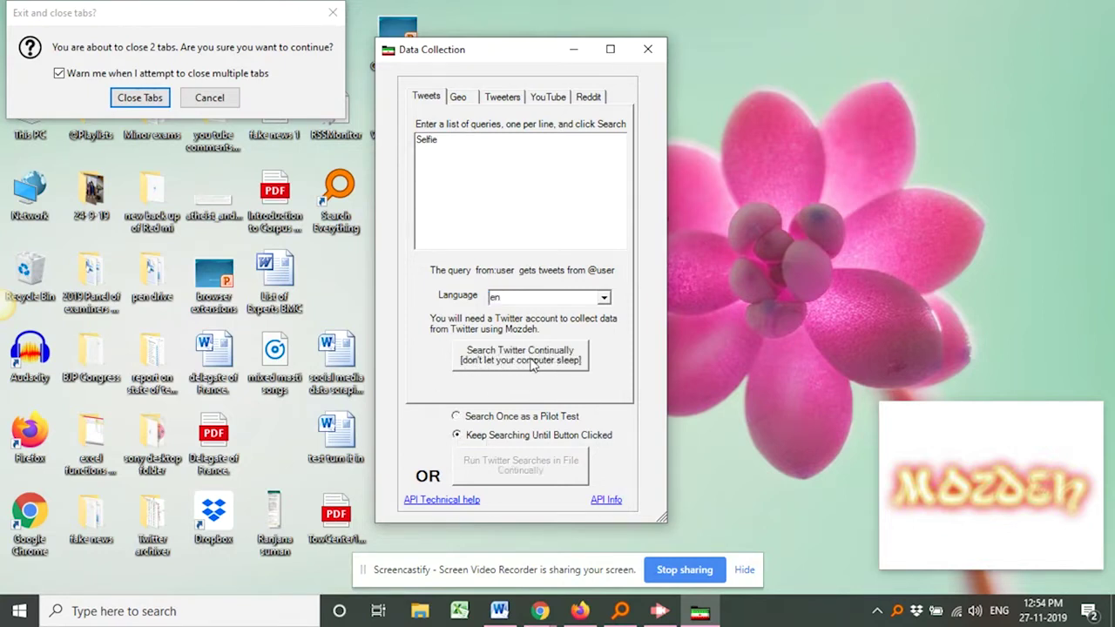
Start continuous Twitter searching for Selfie, dismissing the info, PIN and access-token messages.
{"action": "left_click", "coordinate": [529, 357]}
{"action": "left_click", "coordinate": [684, 392]}
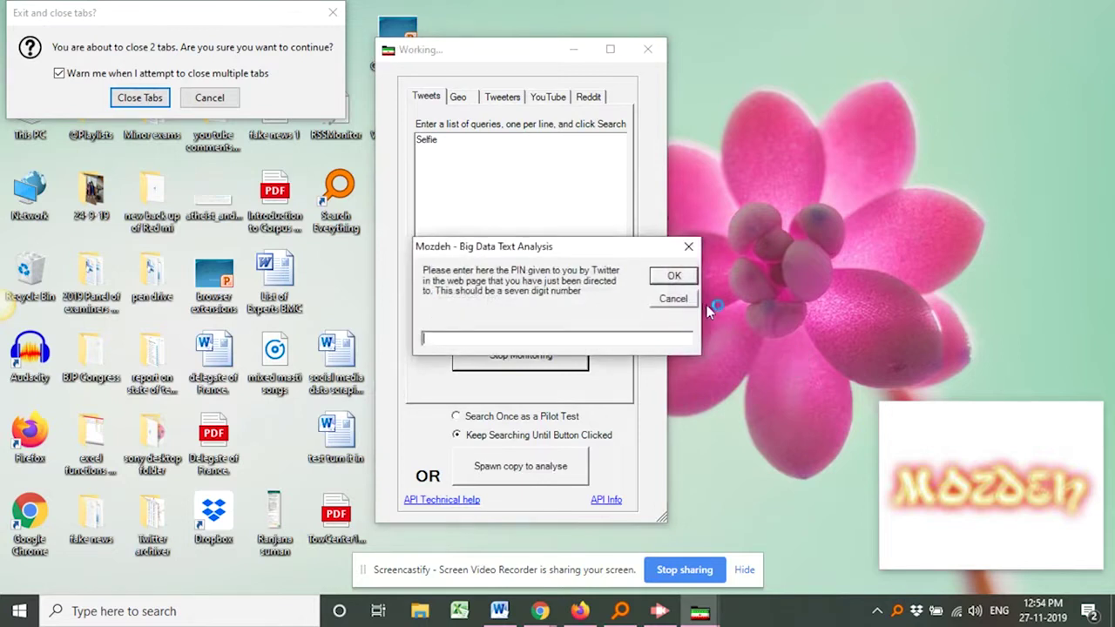
{"action": "left_click", "coordinate": [674, 275]}
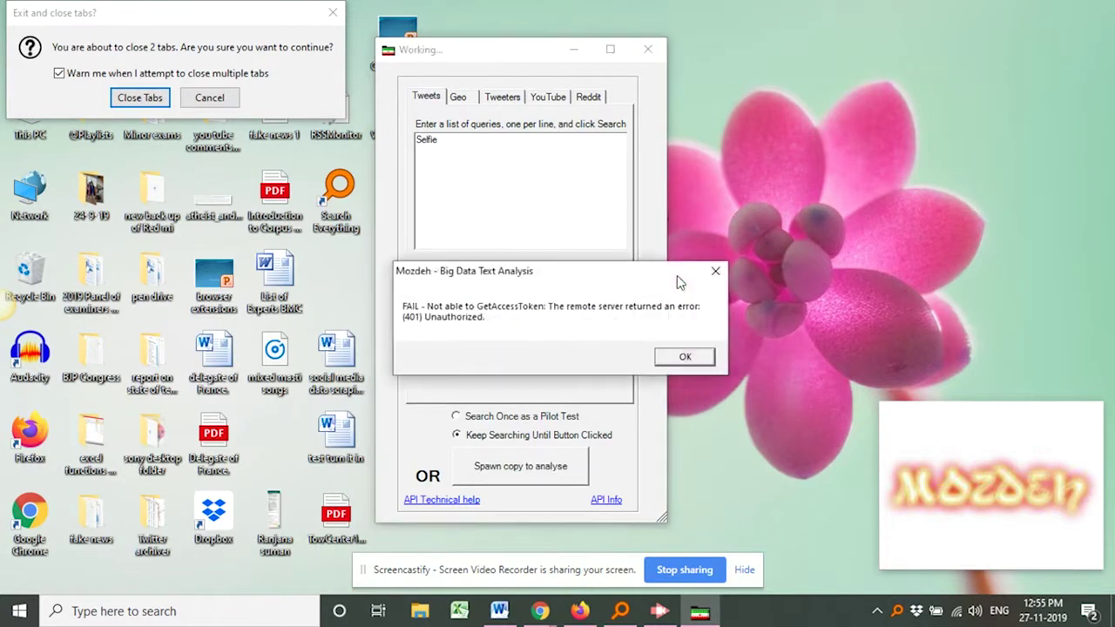
{"action": "left_click", "coordinate": [685, 358]}
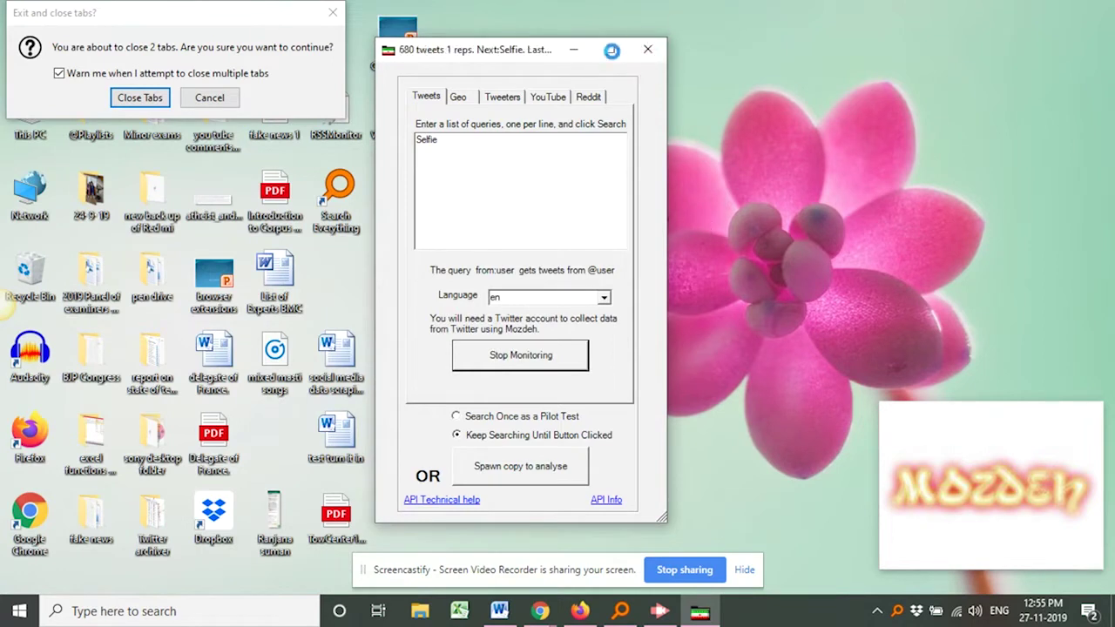
Stop monitoring, remove duplicate tweets, and acknowledge the prepared Selfie project summary.
{"action": "left_click", "coordinate": [647, 48]}
{"action": "left_click", "coordinate": [512, 360]}
{"action": "left_click", "coordinate": [610, 367]}
{"action": "left_click", "coordinate": [610, 356]}
{"action": "left_click", "coordinate": [697, 425]}
List all project tweets, then search for 'selfie'.
{"action": "left_click", "coordinate": [523, 64]}
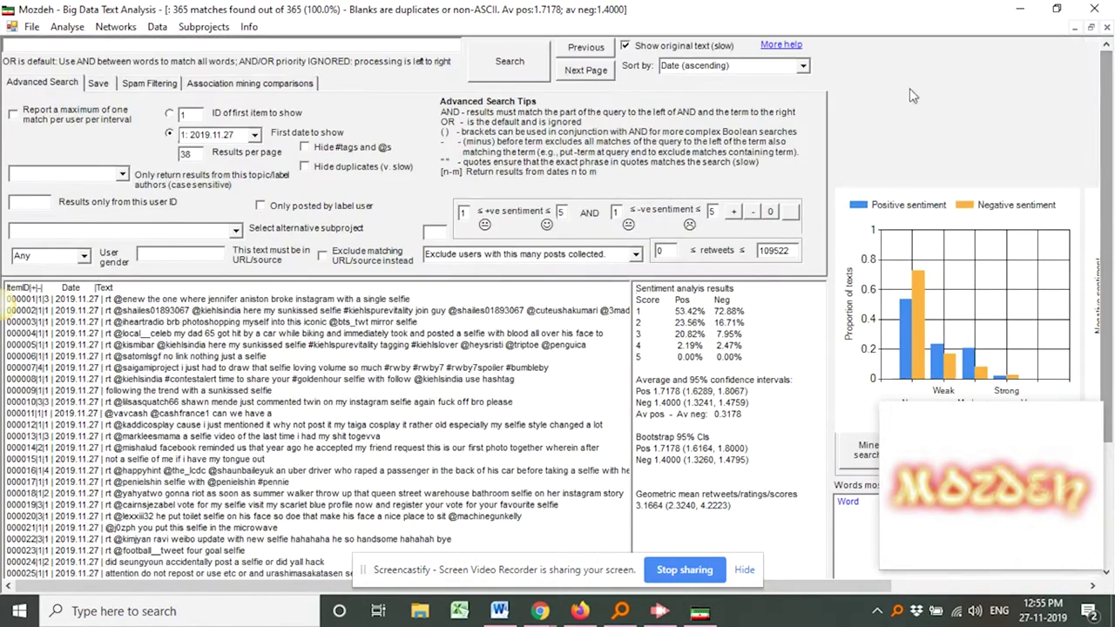
{"action": "scroll", "coordinate": [98, 58], "scroll_direction": "up", "scroll_amount": 3}
{"action": "left_click", "coordinate": [98, 49]}
{"action": "type", "text": "selfie"}
{"action": "key", "text": "Return"}
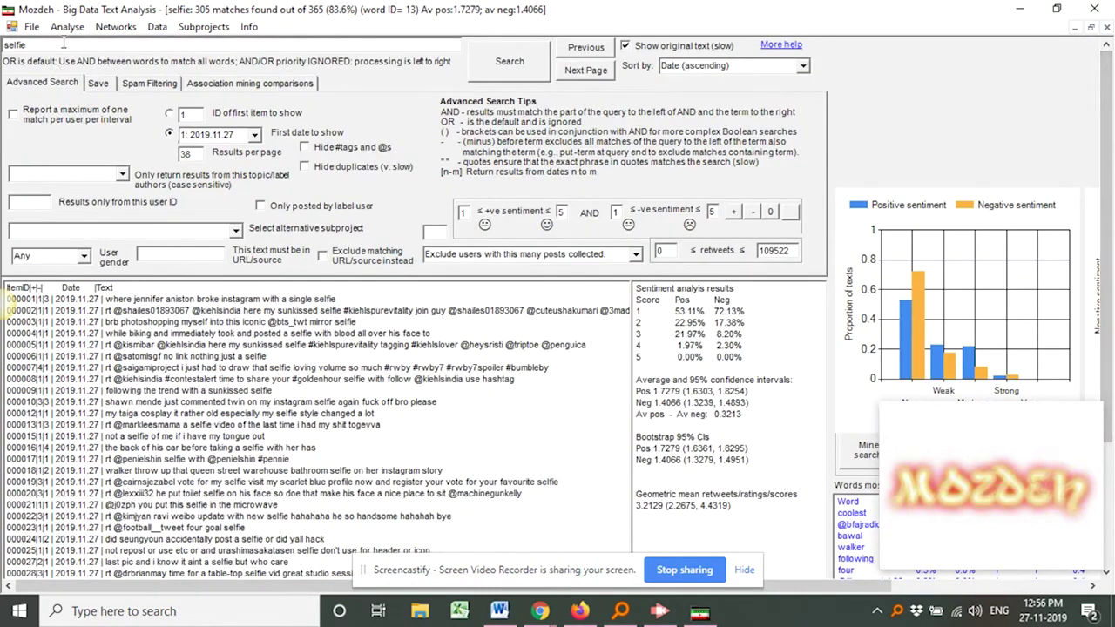
Clear the selfie query so all 365 tweets and their sentiment statistics show.
{"action": "double_click", "coordinate": [64, 45]}
{"action": "key", "text": "BackSpace"}
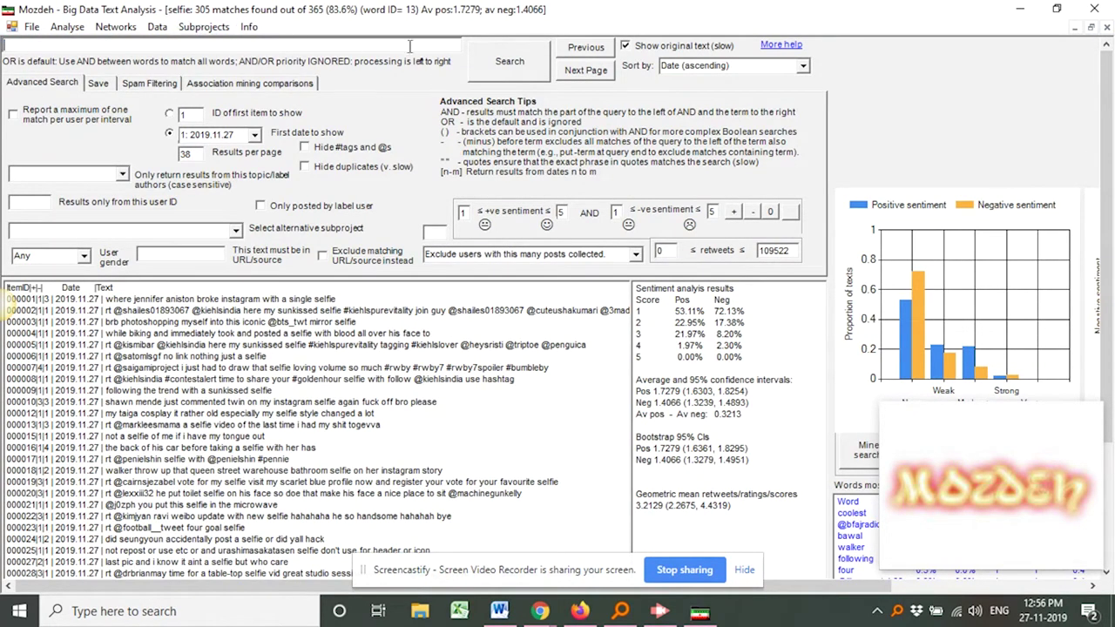
{"action": "scroll", "coordinate": [512, 70], "scroll_direction": "down", "scroll_amount": 3}
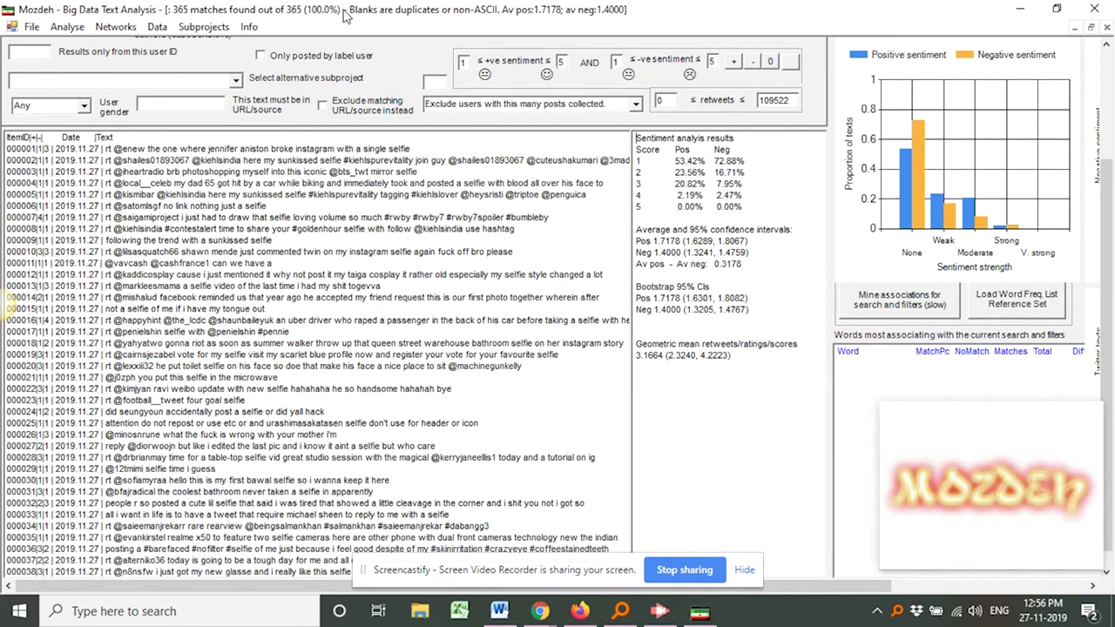
{"action": "scroll", "coordinate": [1107, 194], "scroll_direction": "up", "scroll_amount": 3}
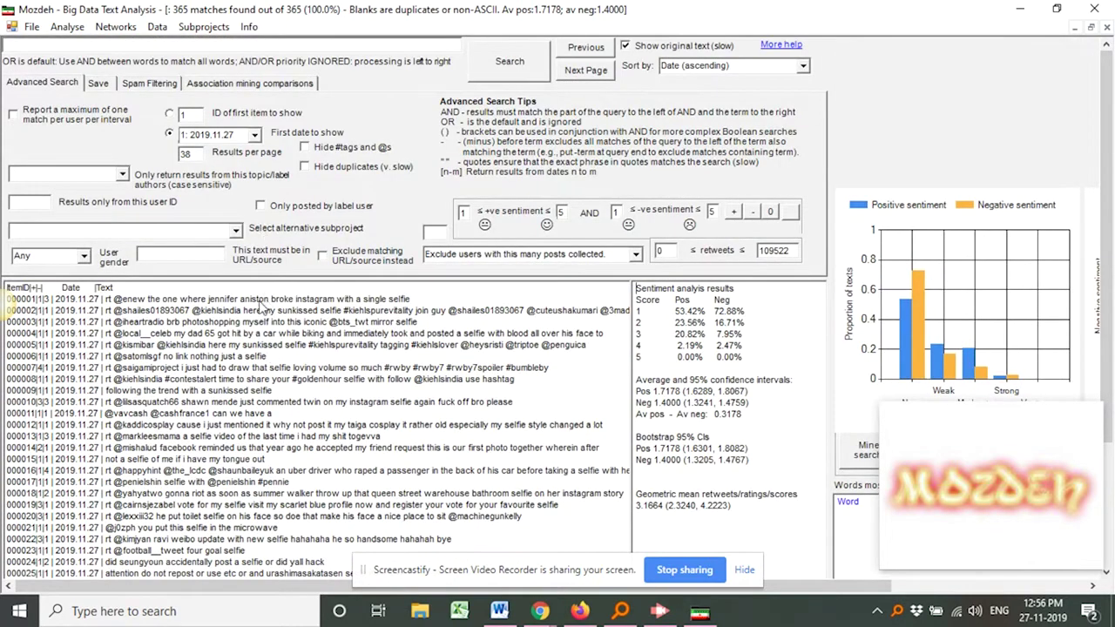
View tweet 000014's details, then tweet 000001's Feed #1 details with 33515 retweets.
{"action": "left_click", "coordinate": [259, 301]}
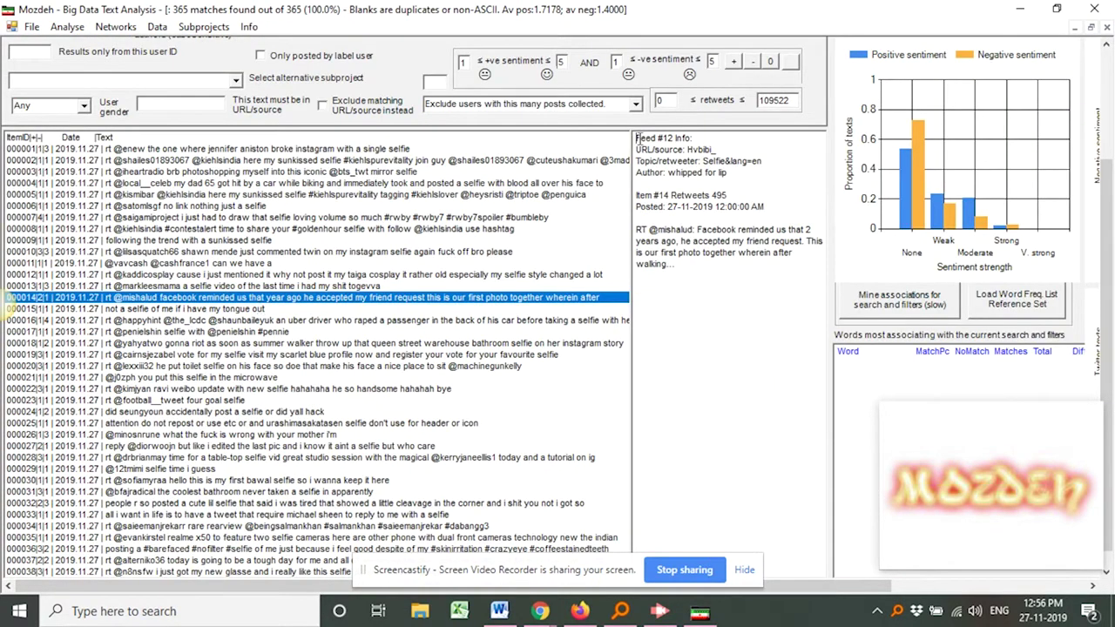
{"action": "left_click_drag", "start_coordinate": [636, 137], "coordinate": [678, 268]}
{"action": "left_click", "coordinate": [667, 295]}
{"action": "left_click", "coordinate": [202, 153]}
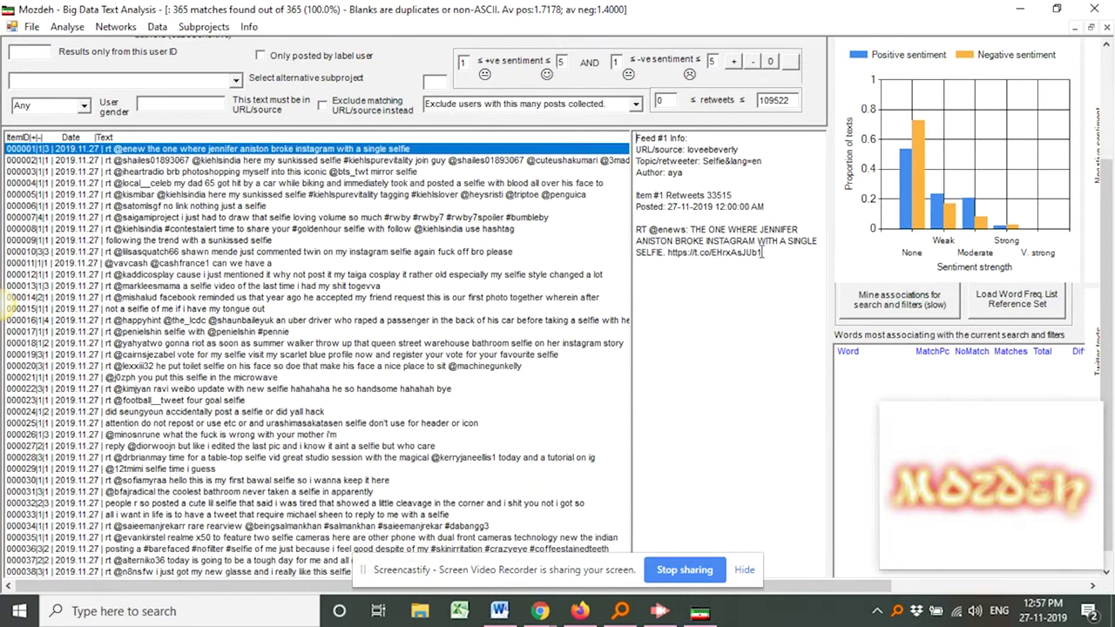
{"action": "scroll", "coordinate": [636, 140], "scroll_direction": "up", "scroll_amount": 2}
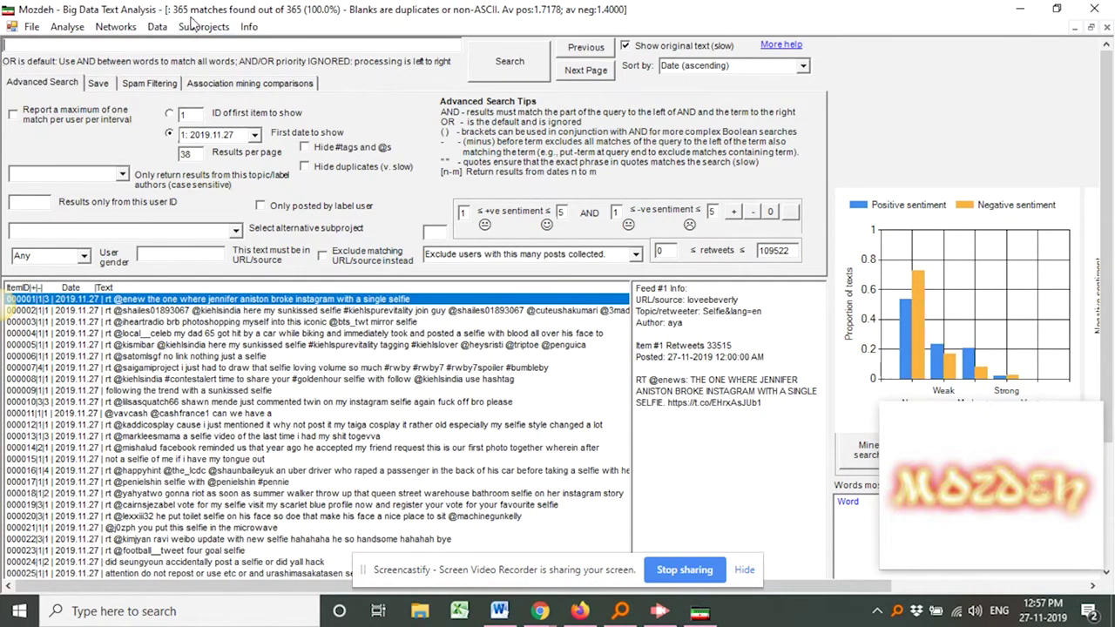
Search for 'photo', then for 'photo AND selfie'.
{"action": "left_click", "coordinate": [60, 47]}
{"action": "type", "text": "photo"}
{"action": "key", "text": "Return"}
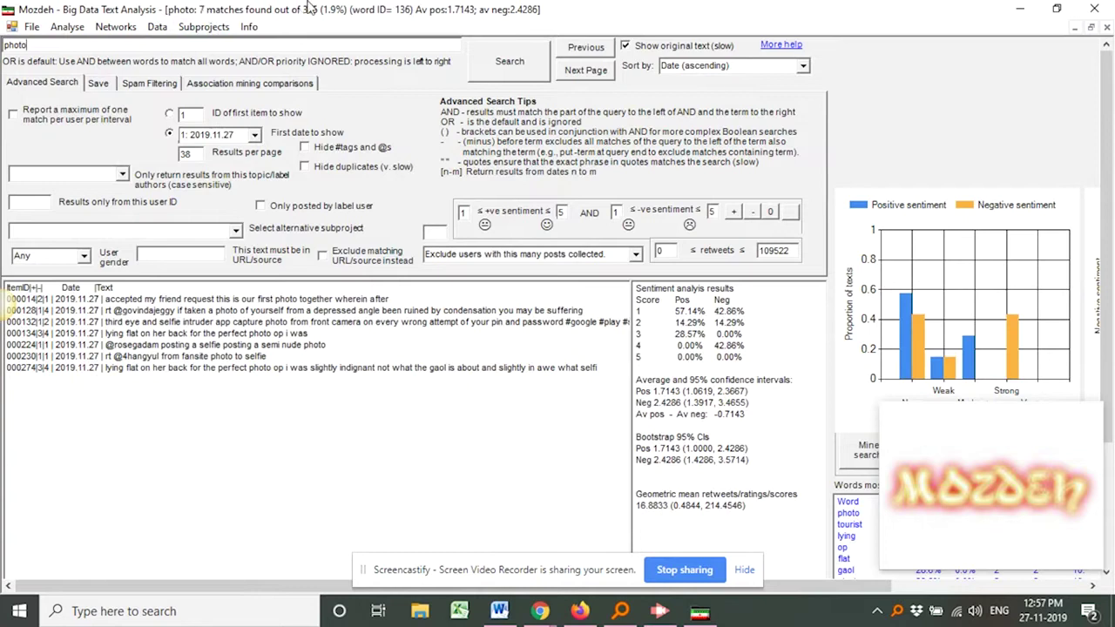
{"action": "left_click", "coordinate": [53, 48]}
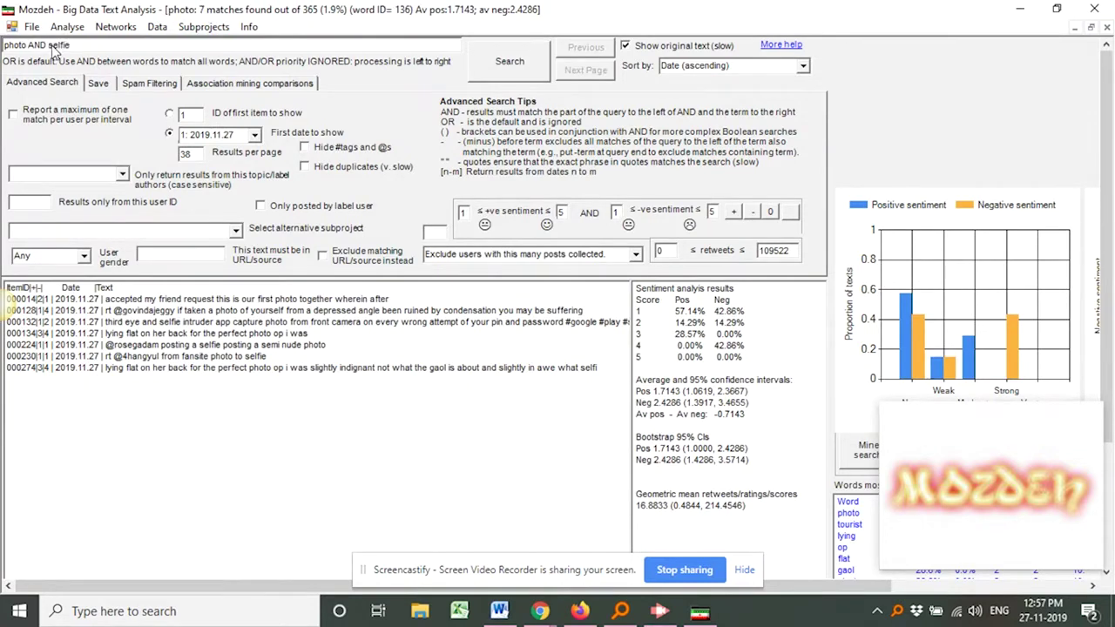
{"action": "key", "text": "Return"}
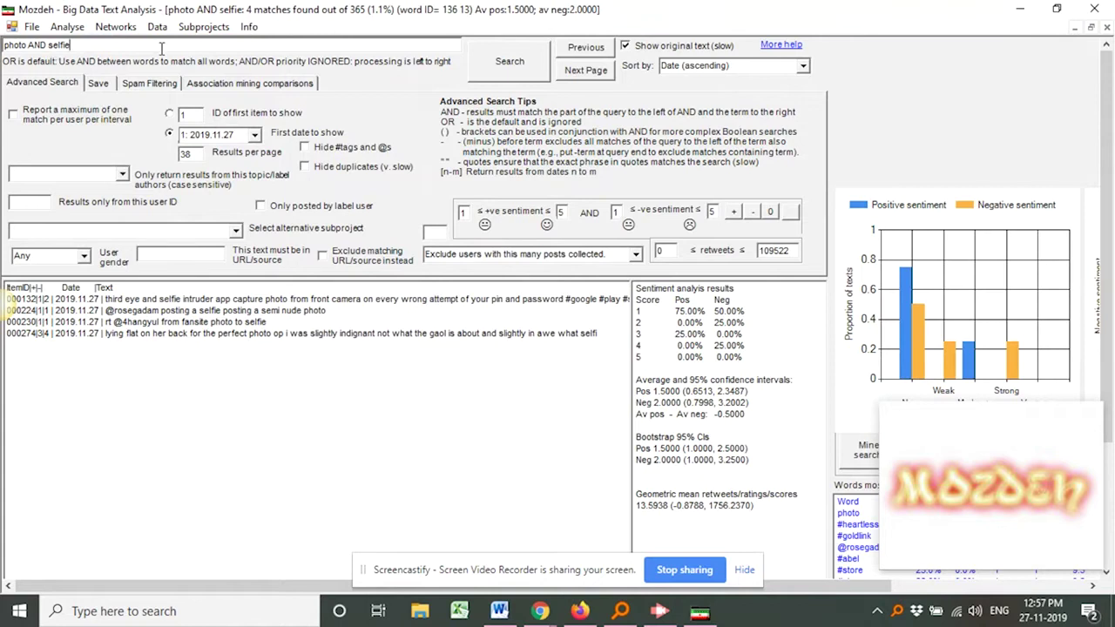
Search 'photo OR selfie' (308 matches), then 'photo OR selfie -as' (295 matches).
{"action": "double_click", "coordinate": [37, 44]}
{"action": "type", "text": "OR"}
{"action": "key", "text": "Return"}
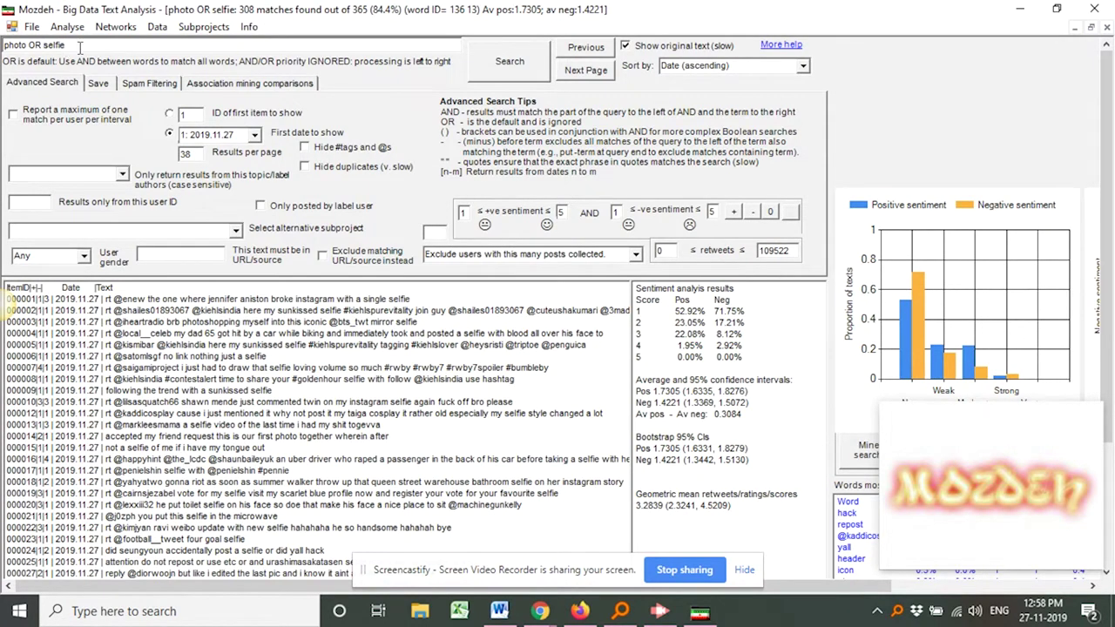
{"action": "left_click_drag", "start_coordinate": [88, 45], "coordinate": [43, 45]}
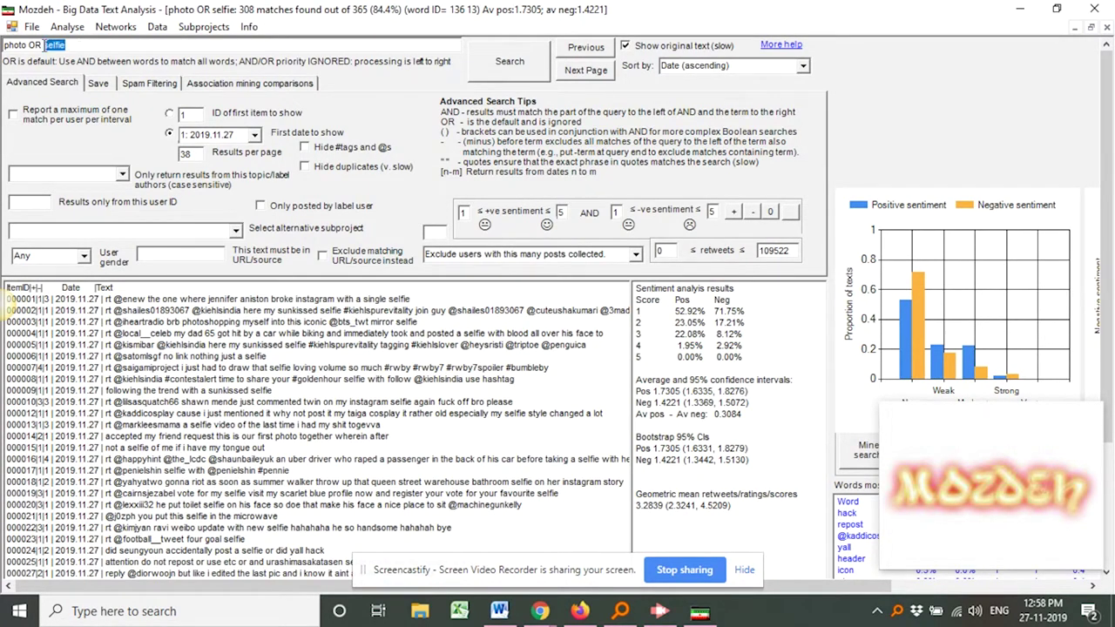
{"action": "left_click", "coordinate": [94, 44]}
{"action": "key", "text": "Return"}
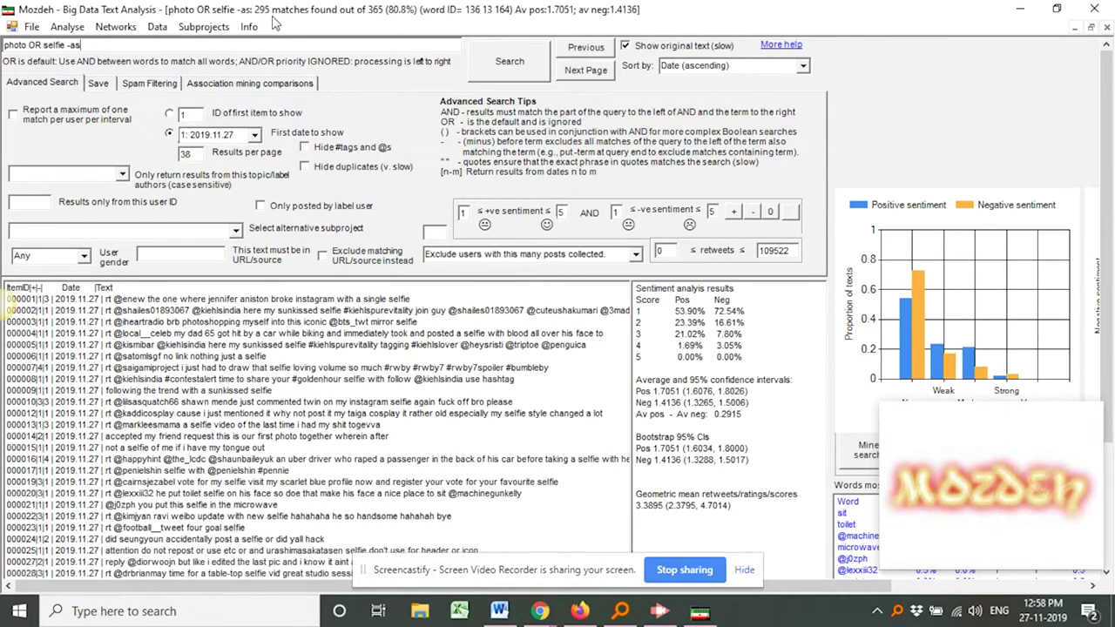
Restore and re-maximize the Mozdeh window, then select the search query text.
{"action": "double_click", "coordinate": [645, 12]}
{"action": "left_click", "coordinate": [646, 12]}
{"action": "left_click", "coordinate": [404, 46]}
{"action": "left_click_drag", "start_coordinate": [242, 50], "coordinate": [6, 46]}
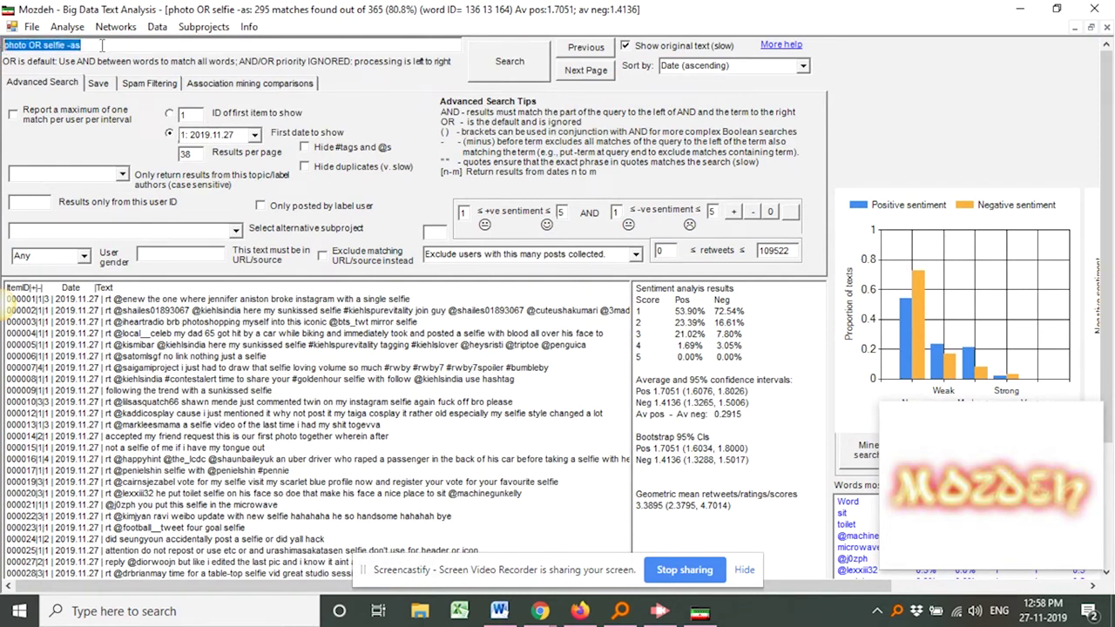
{"action": "left_click", "coordinate": [404, 48]}
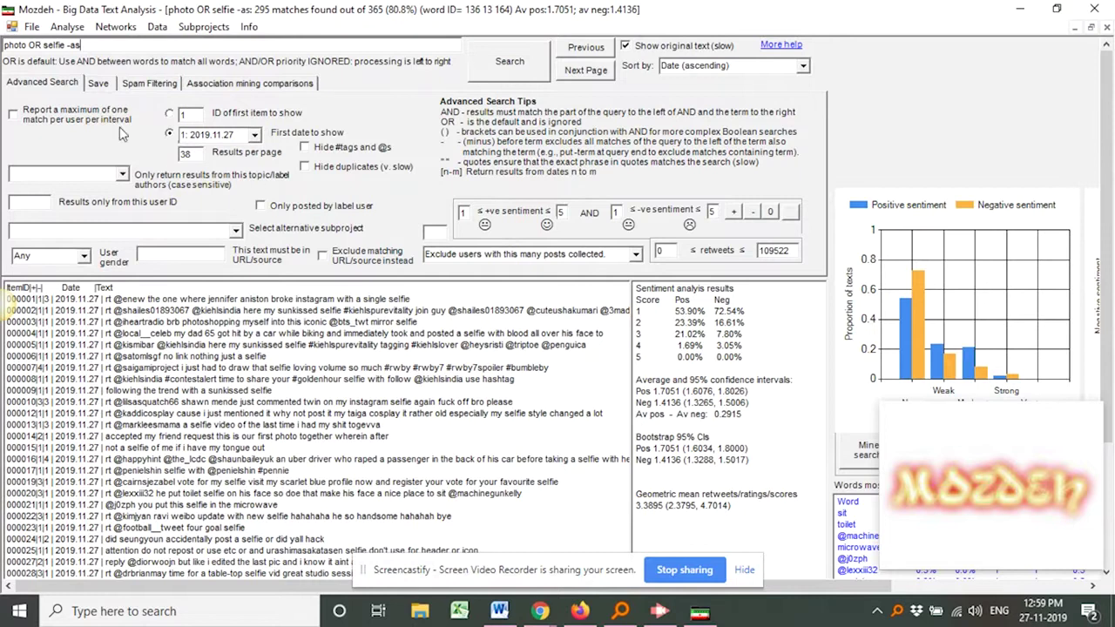
Make a subproject from the 'photo OR selfie -as' matches and save it under the suggested name.
{"action": "key", "text": "ctrl+a"}
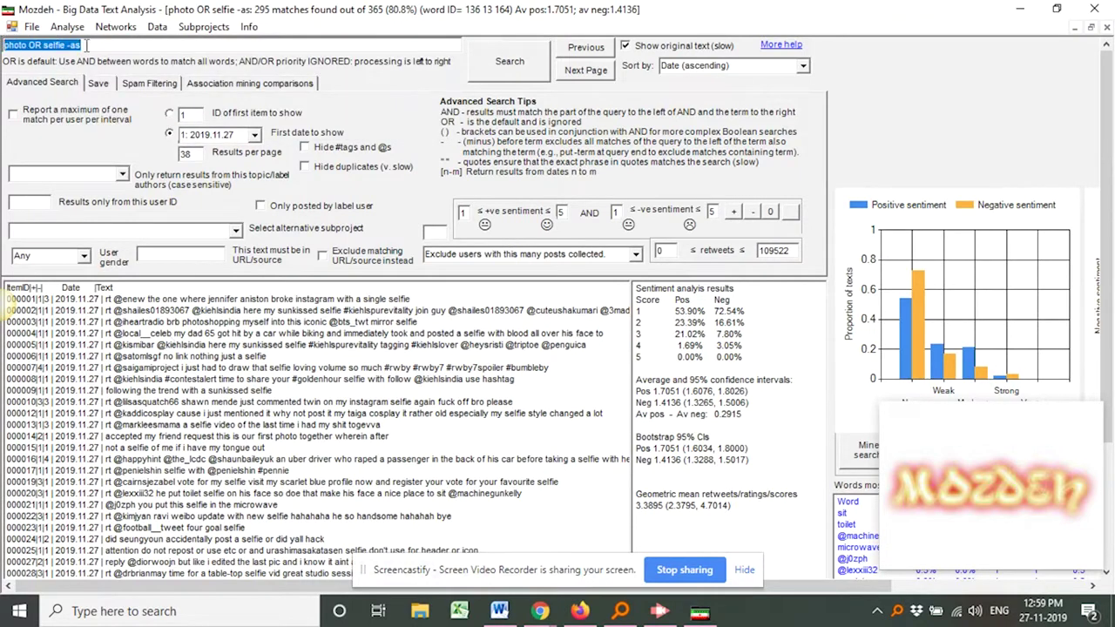
{"action": "left_click", "coordinate": [99, 83]}
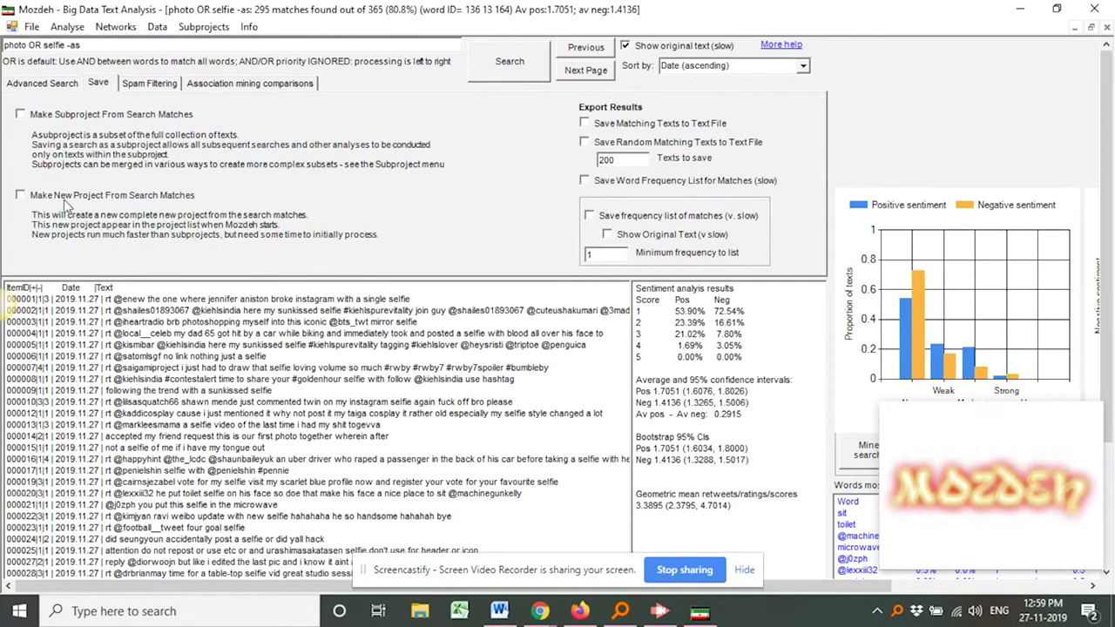
{"action": "left_click", "coordinate": [20, 114]}
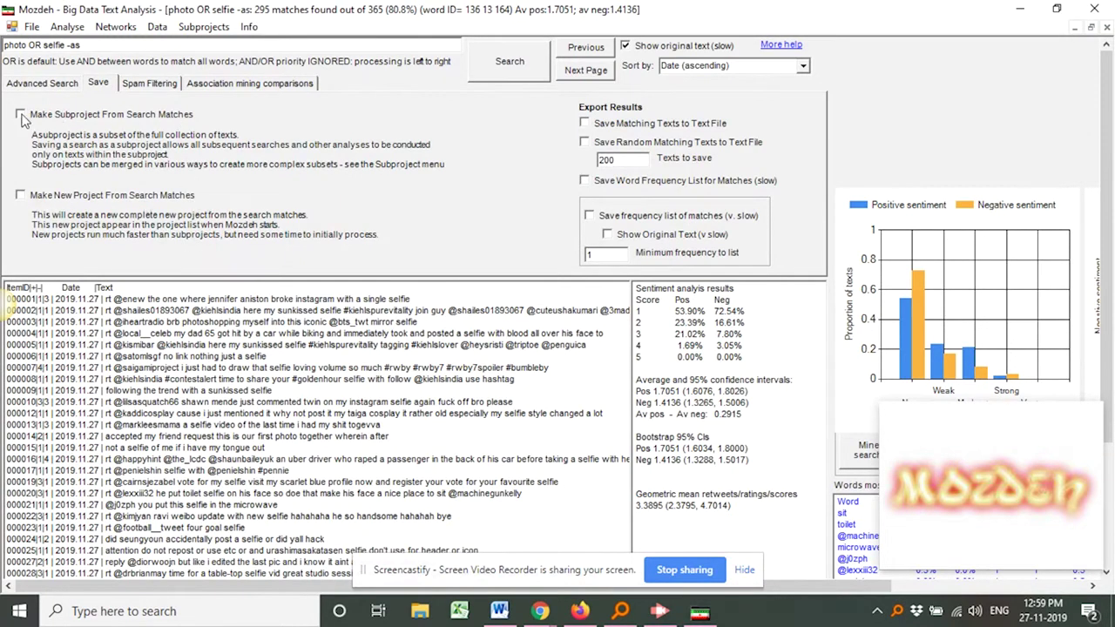
{"action": "left_click", "coordinate": [510, 62]}
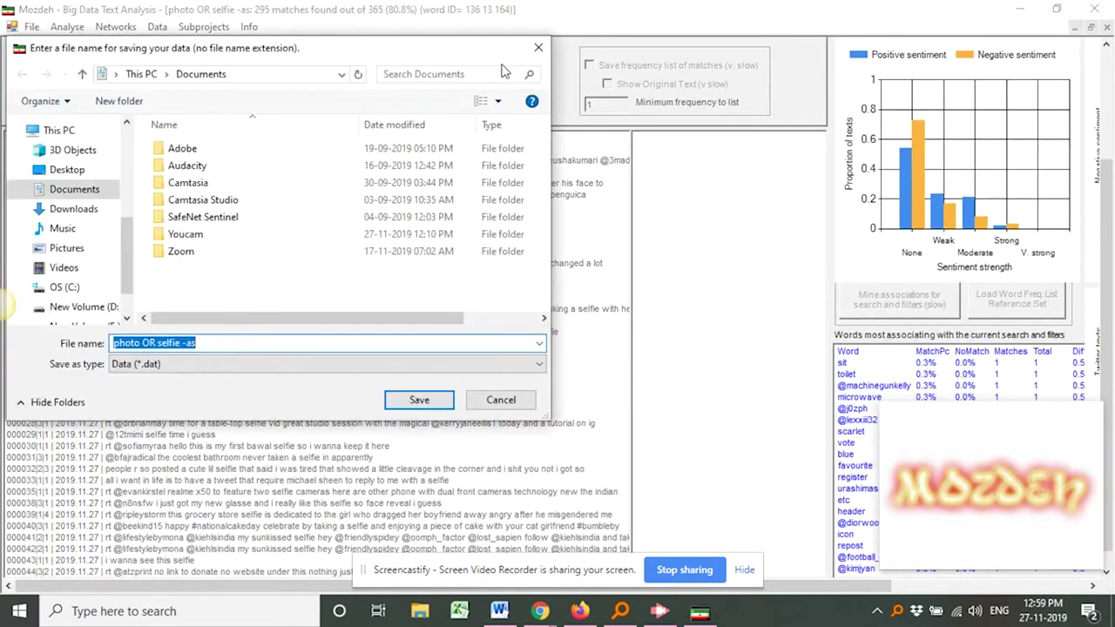
{"action": "left_click", "coordinate": [234, 342]}
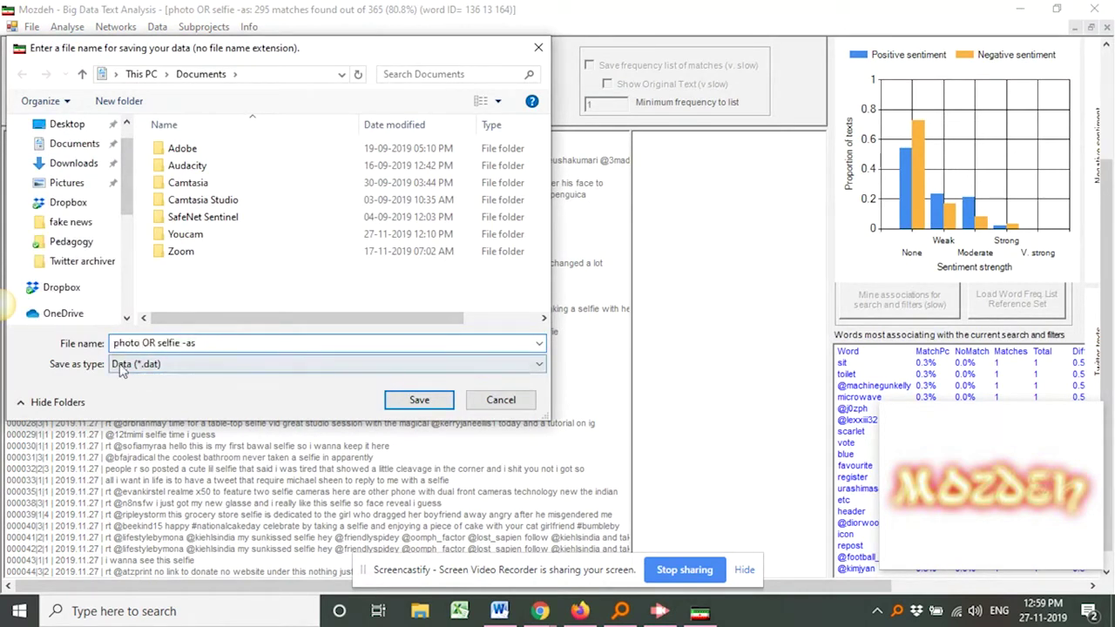
{"action": "left_click_drag", "start_coordinate": [115, 343], "coordinate": [237, 345]}
{"action": "left_click", "coordinate": [237, 345]}
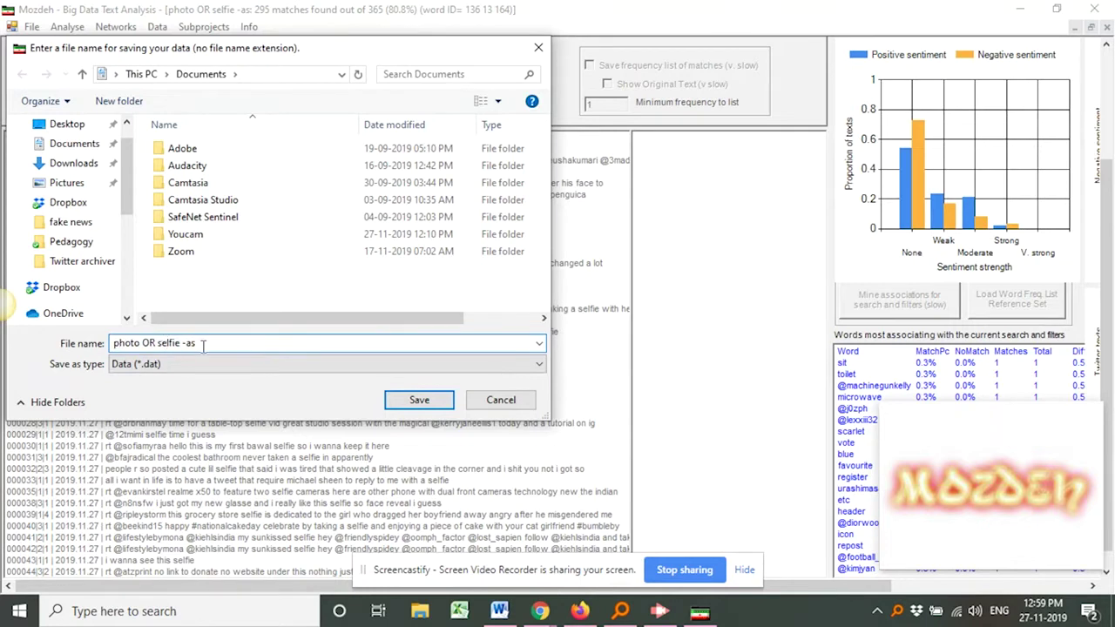
{"action": "left_click", "coordinate": [501, 400]}
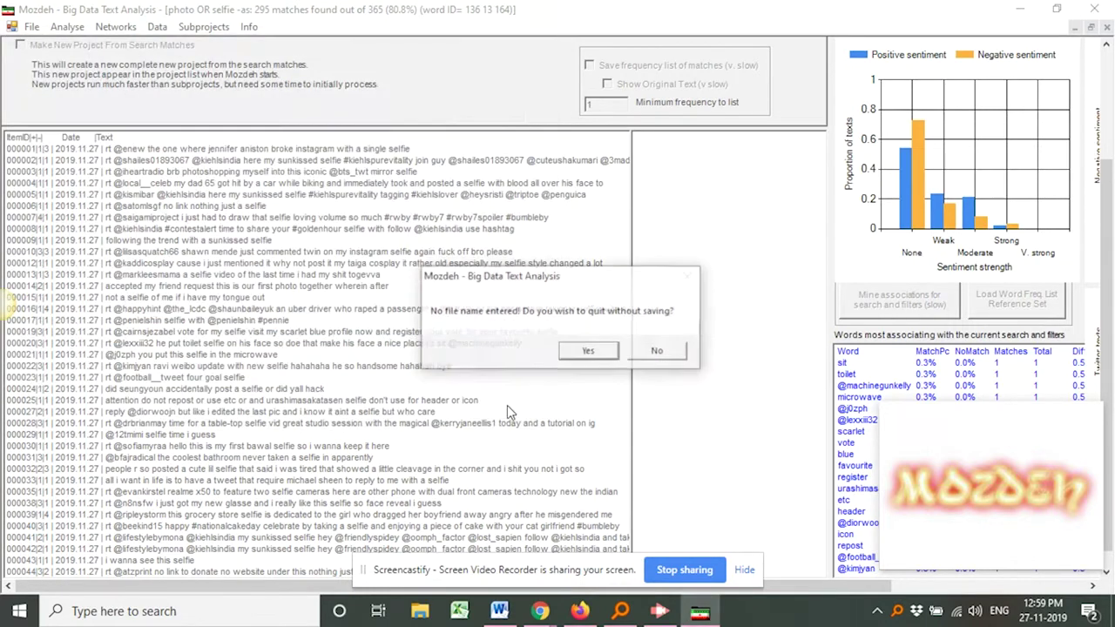
{"action": "left_click", "coordinate": [655, 351]}
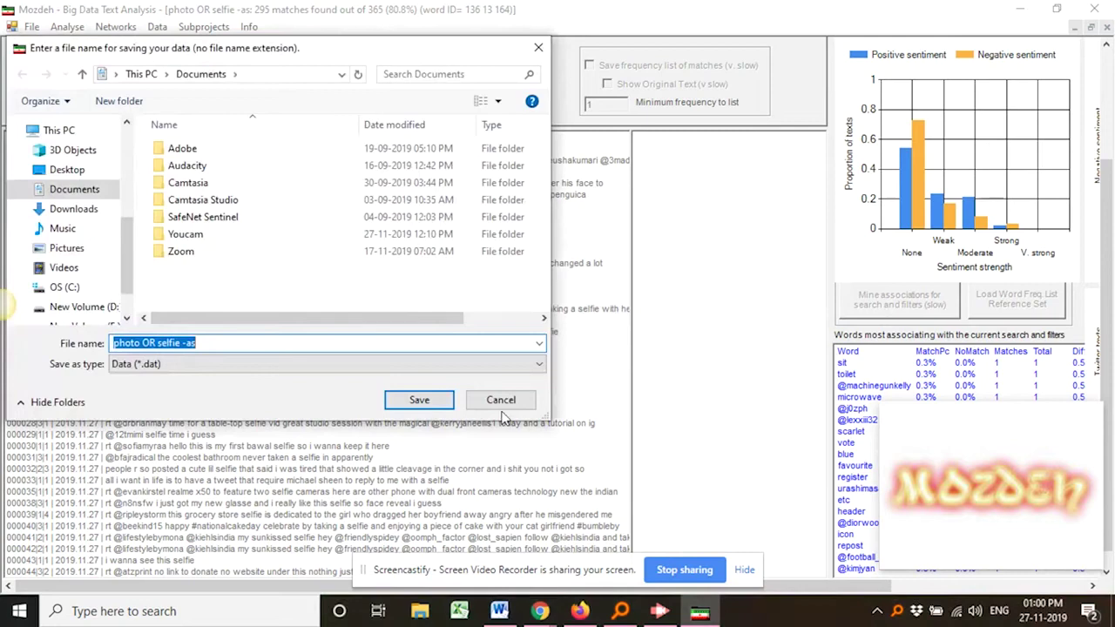
{"action": "left_click", "coordinate": [419, 400]}
{"action": "key", "text": "Return"}
{"action": "key", "text": "Return"}
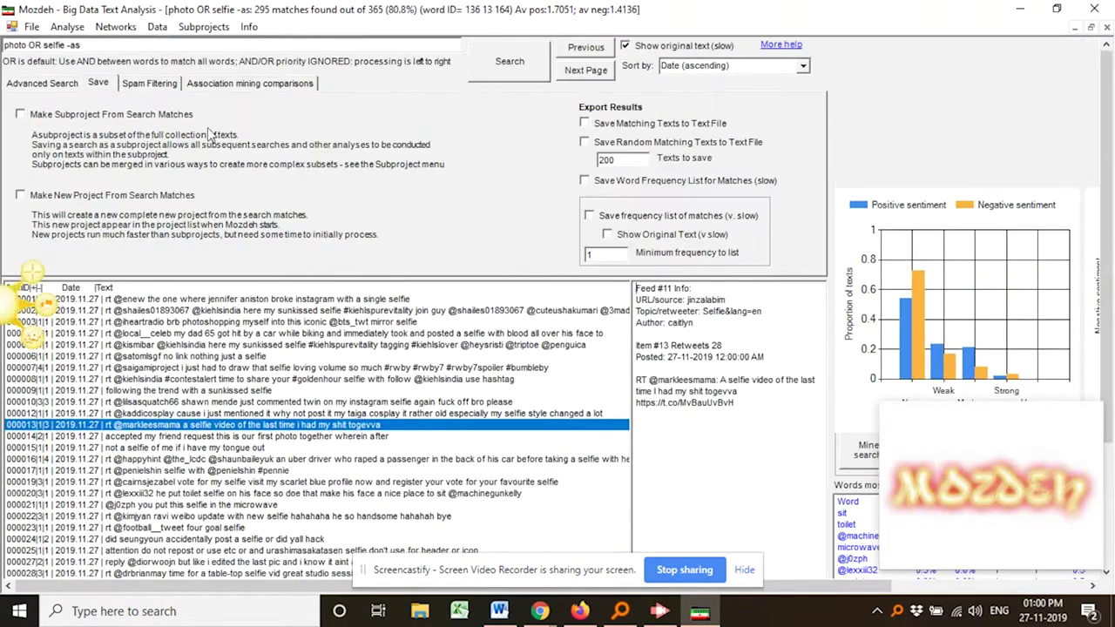
Create a new project 'Selfie.photo OR selfie -as' from the search matches.
{"action": "left_click", "coordinate": [20, 196]}
{"action": "left_click", "coordinate": [511, 64]}
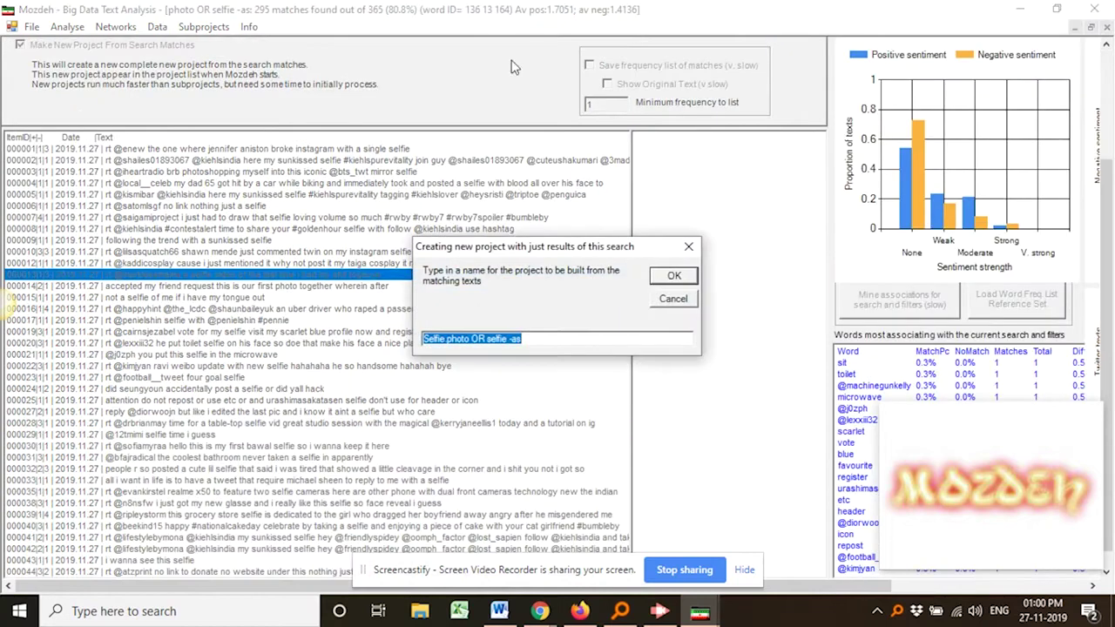
{"action": "left_click", "coordinate": [675, 277]}
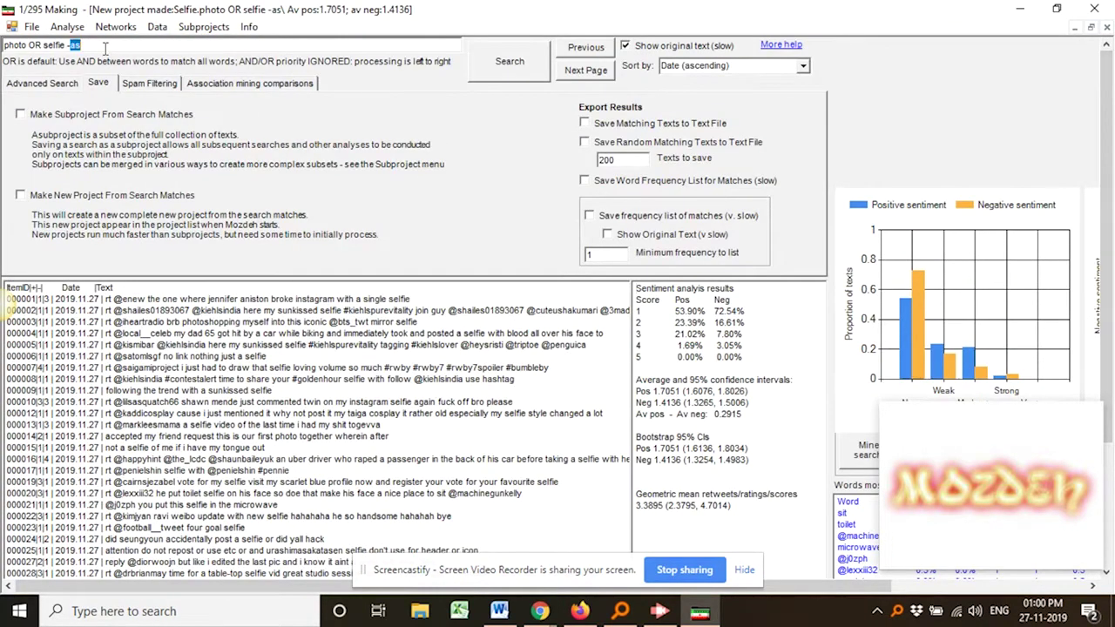
Search for 'selfie' (305 of 365 matches) and review the results, sentiment table and chart.
{"action": "key", "text": "BackSpace"}
{"action": "key", "text": "BackSpace"}
{"action": "key", "text": "BackSpace"}
{"action": "key", "text": "BackSpace"}
{"action": "key", "text": "BackSpace"}
{"action": "key", "text": "BackSpace"}
{"action": "key", "text": "BackSpace"}
{"action": "key", "text": "BackSpace"}
{"action": "key", "text": "BackSpace"}
{"action": "key", "text": "BackSpace"}
{"action": "key", "text": "BackSpace"}
{"action": "key", "text": "BackSpace"}
{"action": "type", "text": "selfie"}
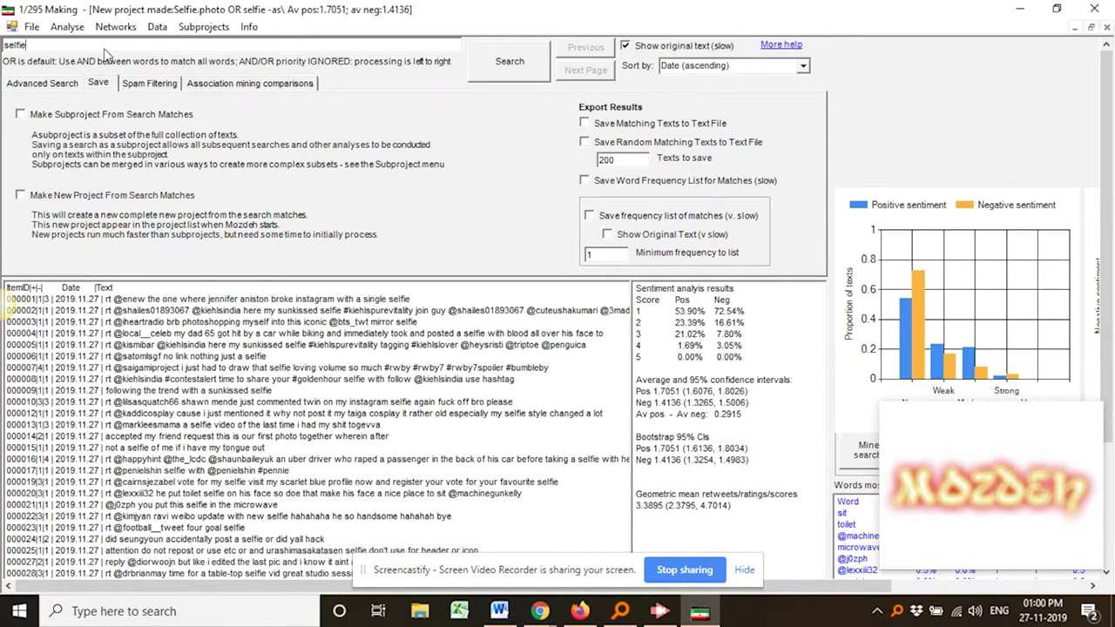
{"action": "key", "text": "Return"}
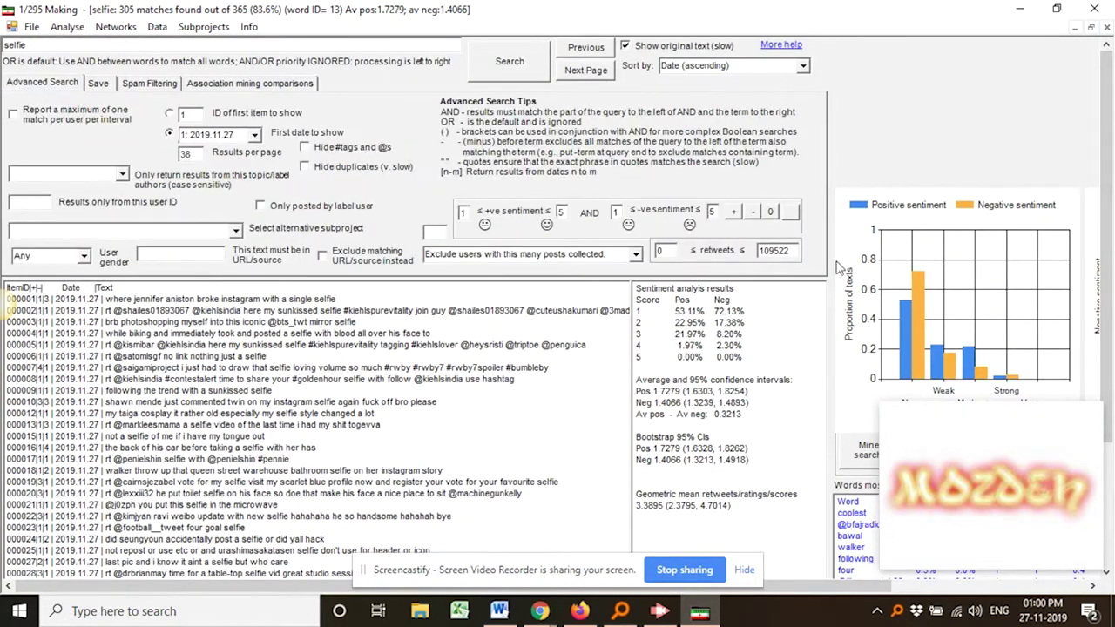
{"action": "scroll", "coordinate": [783, 281], "scroll_direction": "down", "scroll_amount": 4}
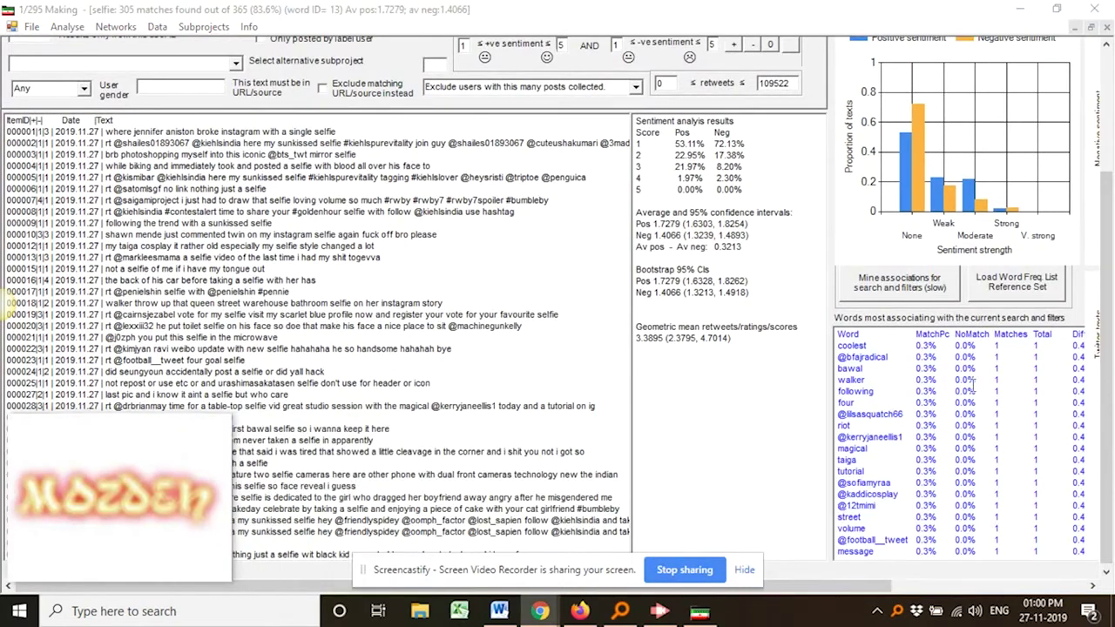
{"action": "scroll", "coordinate": [995, 381], "scroll_direction": "up", "scroll_amount": 3}
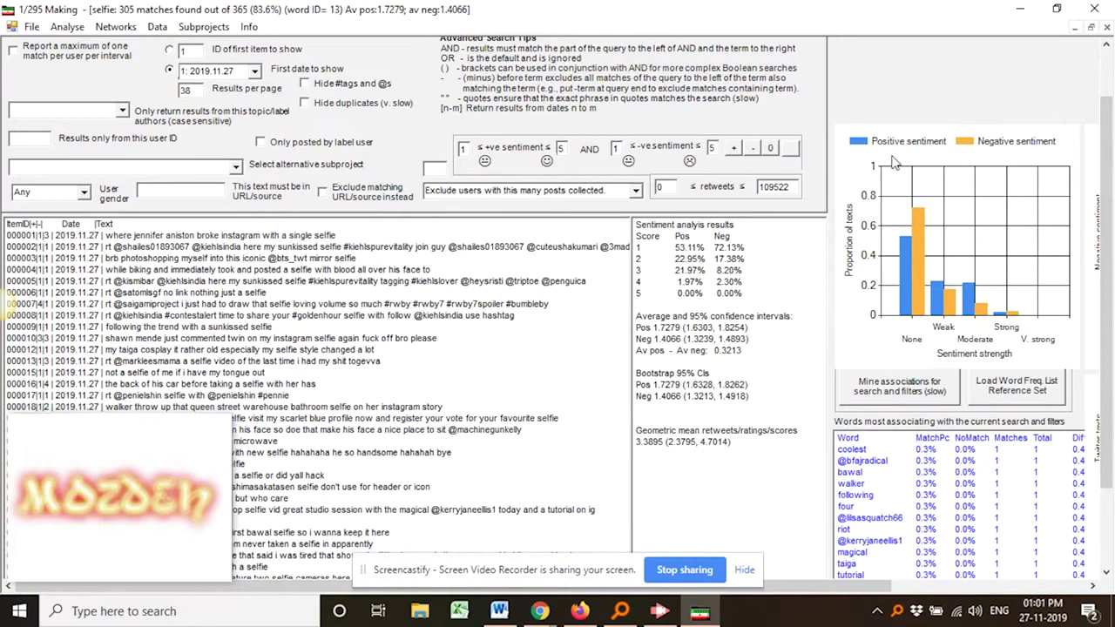
{"action": "scroll", "coordinate": [1106, 199], "scroll_direction": "up", "scroll_amount": 2}
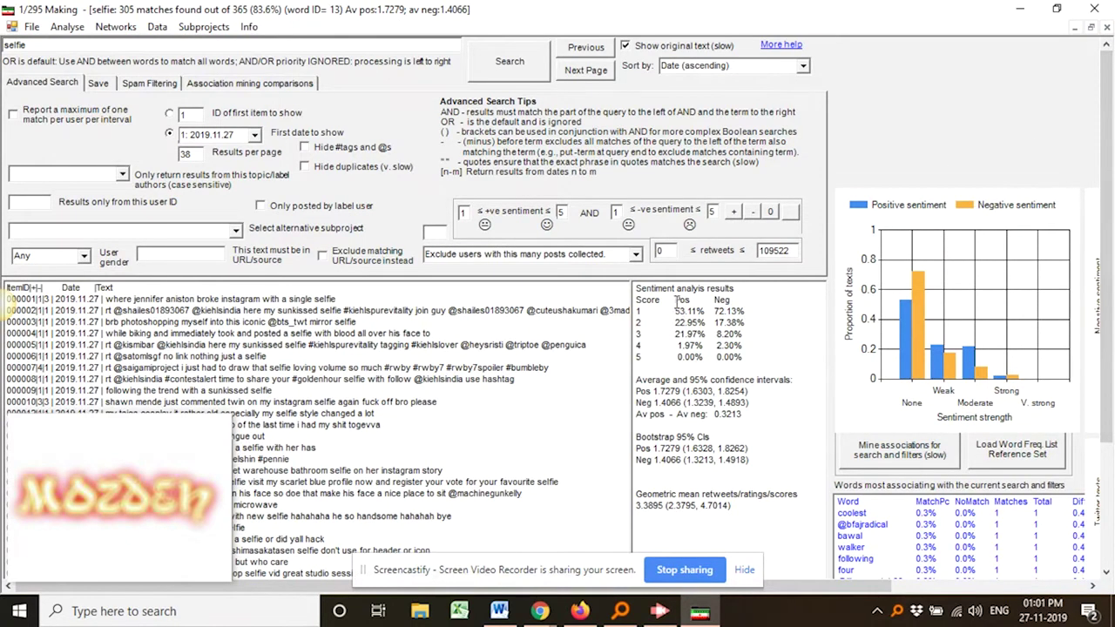
{"action": "scroll", "coordinate": [675, 311], "scroll_direction": "down", "scroll_amount": 3}
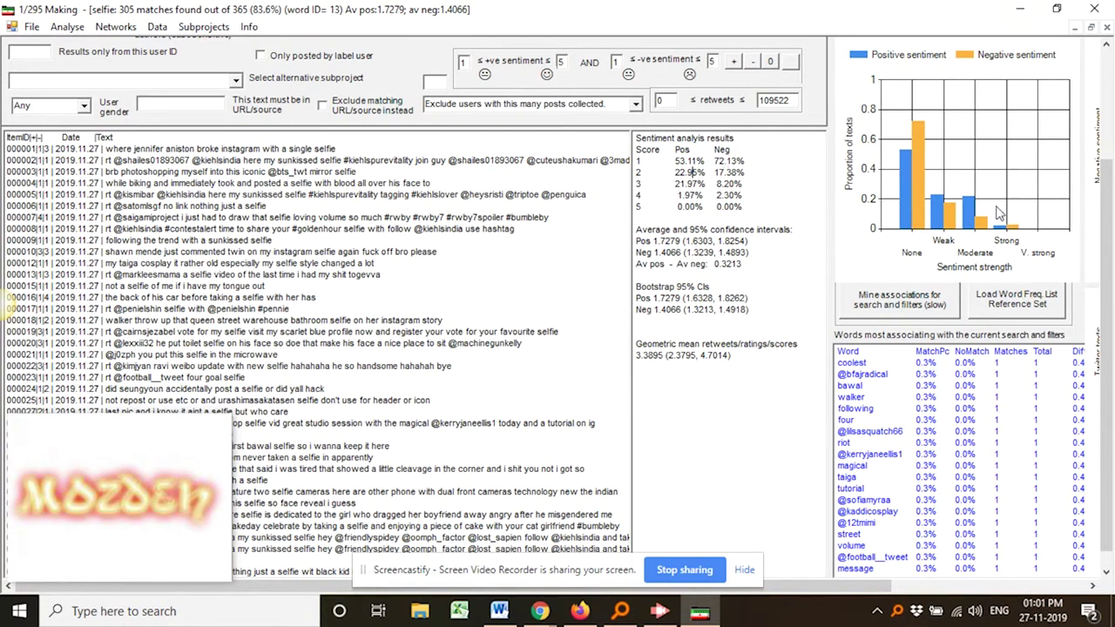
{"action": "mouse_move", "coordinate": [925, 149]}
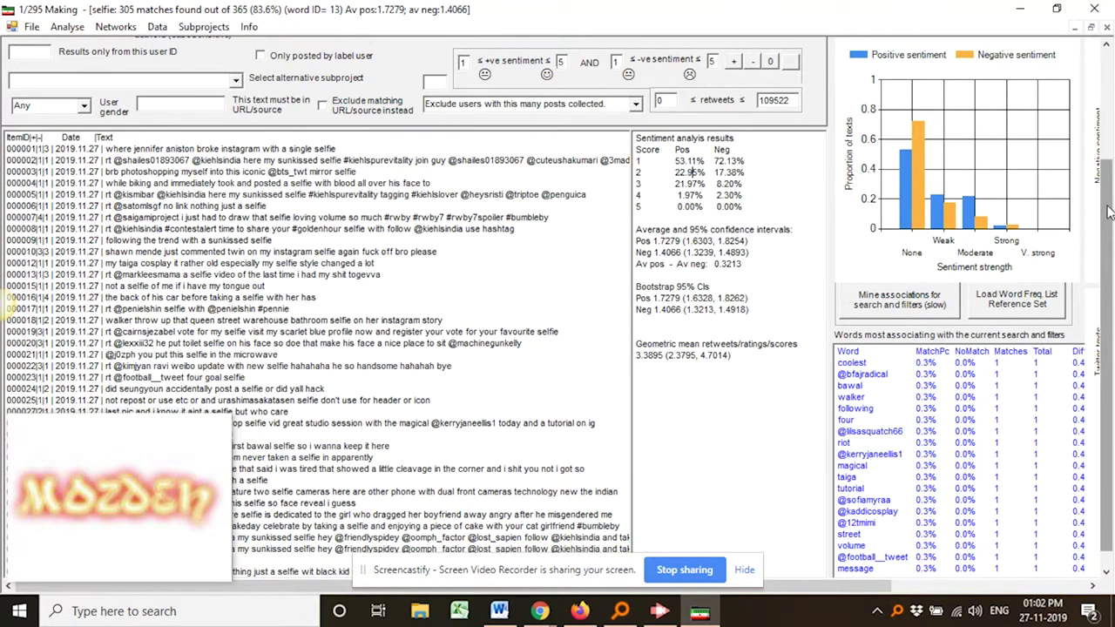
{"action": "scroll", "coordinate": [1076, 184], "scroll_direction": "up", "scroll_amount": 3}
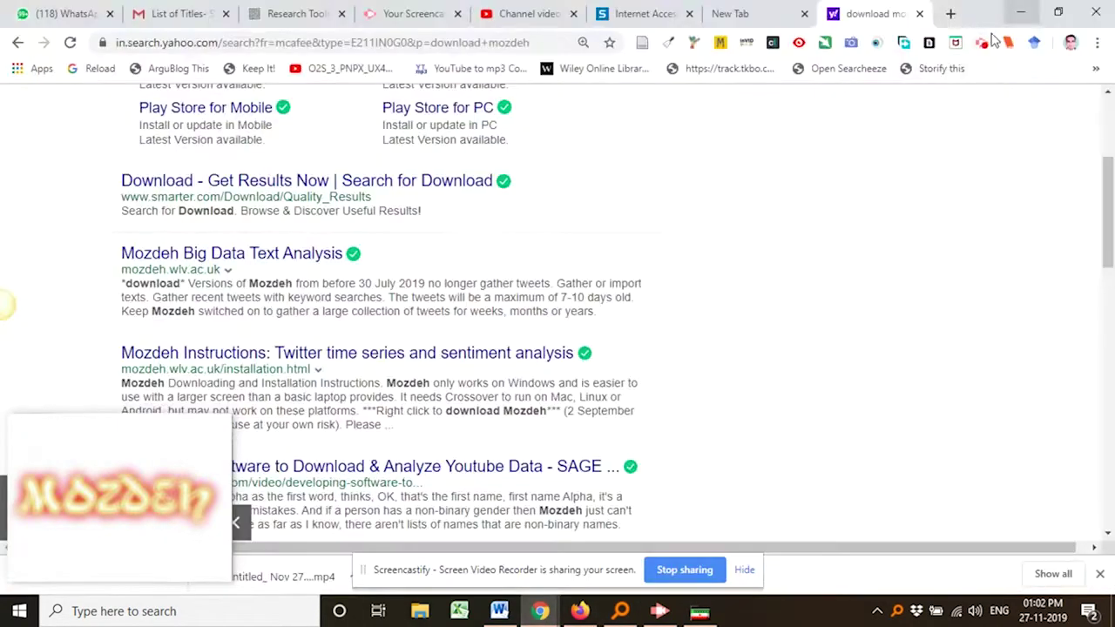
Highlight the average positive sentiment and confidence interval figures.
{"action": "left_click", "coordinate": [540, 610]}
{"action": "left_click", "coordinate": [981, 42]}
{"action": "left_click", "coordinate": [881, 217]}
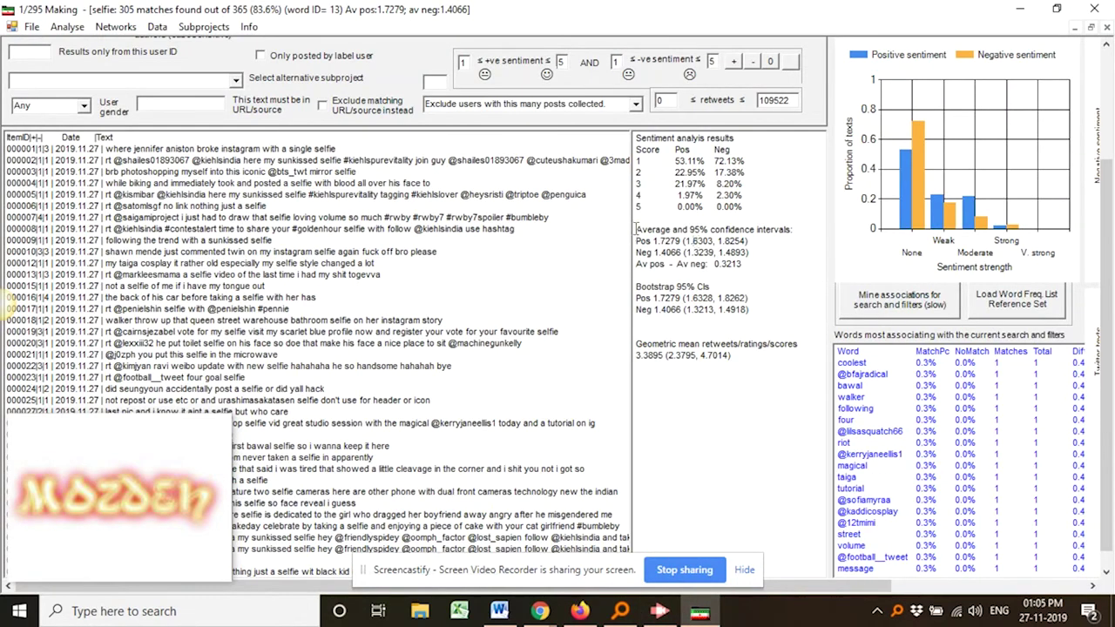
{"action": "left_click_drag", "start_coordinate": [636, 229], "coordinate": [740, 265]}
{"action": "left_click", "coordinate": [768, 230]}
{"action": "left_click_drag", "start_coordinate": [653, 242], "coordinate": [669, 269]}
{"action": "left_click", "coordinate": [669, 269]}
Highlight the 0.3213 sentiment difference and mine words associated with the selfie search.
{"action": "double_click", "coordinate": [727, 263]}
{"action": "mouse_move", "coordinate": [1111, 193]}
{"action": "left_mouse_down"}
{"action": "mouse_move", "coordinate": [1112, 144]}
{"action": "mouse_move", "coordinate": [1112, 193]}
{"action": "left_mouse_up"}
{"action": "left_click", "coordinate": [935, 296]}
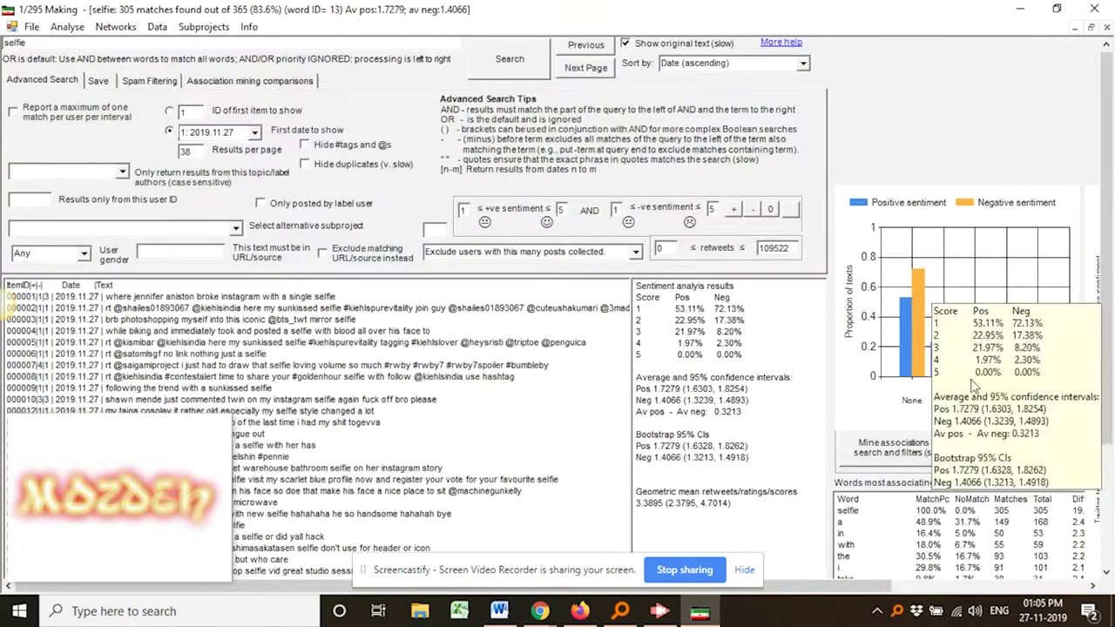
{"action": "scroll", "coordinate": [1113, 417], "scroll_direction": "down", "scroll_amount": 3}
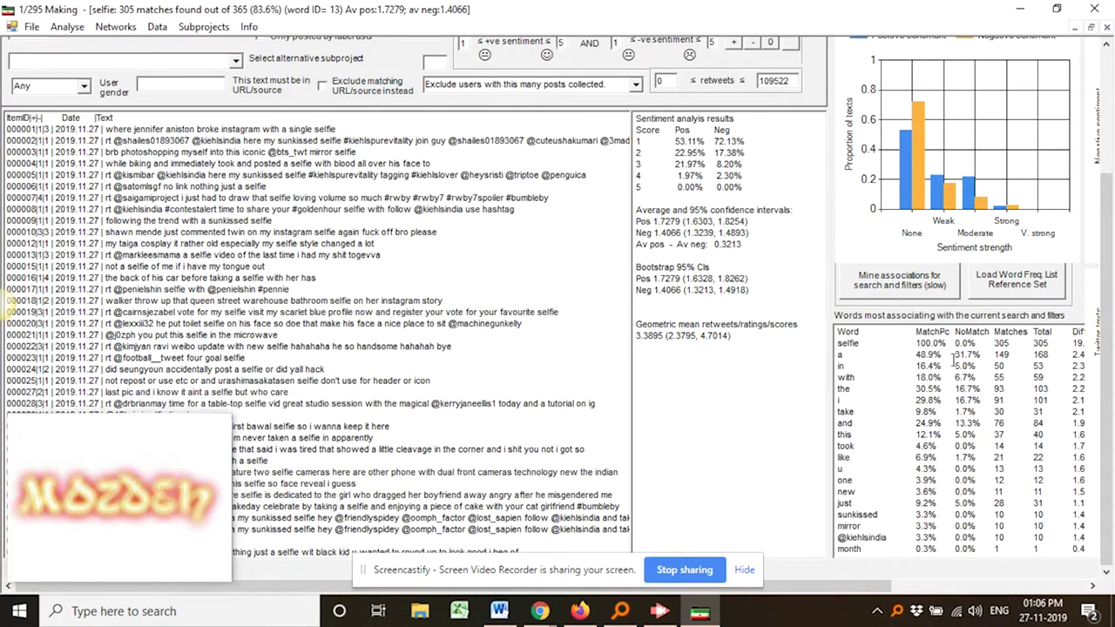
{"action": "mouse_move", "coordinate": [958, 356]}
{"action": "left_click_drag", "start_coordinate": [653, 589], "coordinate": [791, 589]}
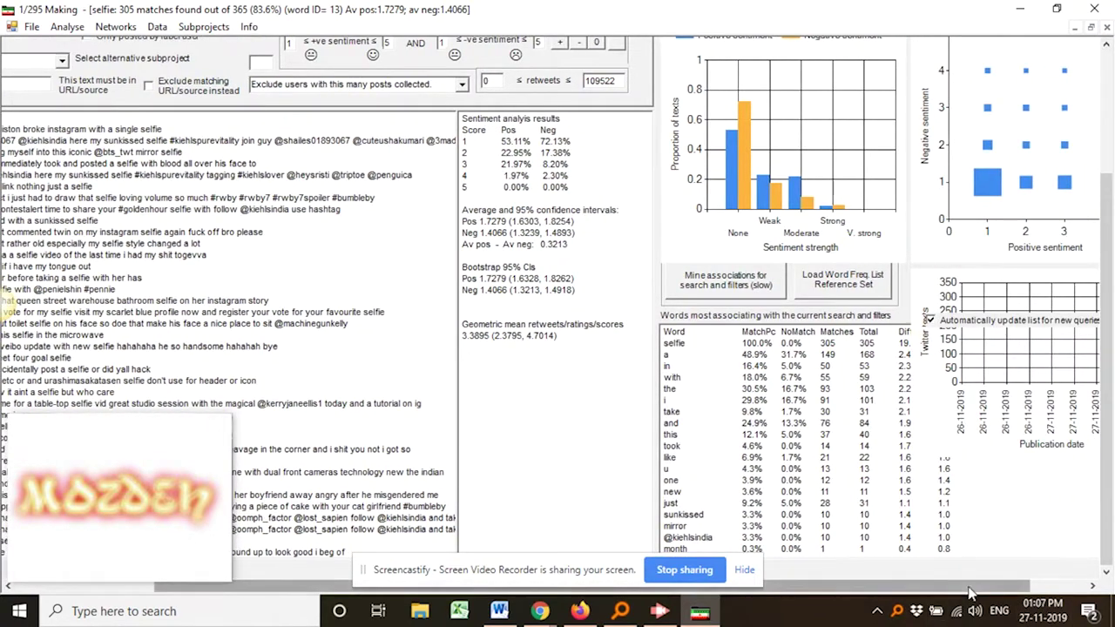
{"action": "left_click", "coordinate": [1054, 590]}
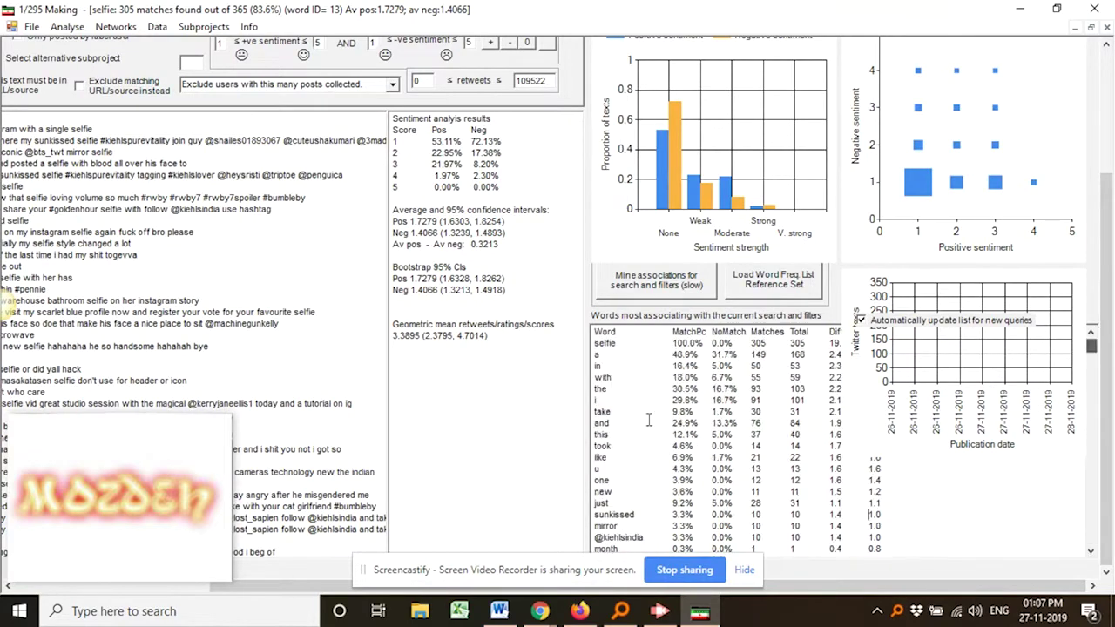
{"action": "left_click_drag", "start_coordinate": [1106, 535], "coordinate": [1106, 411]}
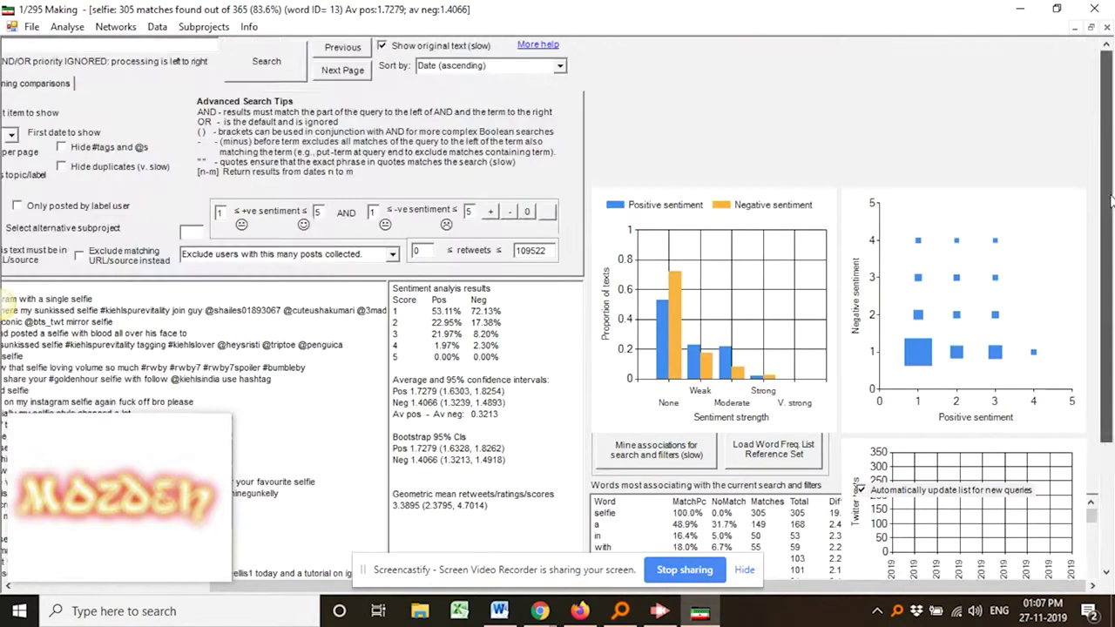
Keep 2019.11.27 as the first date shown.
{"action": "left_click_drag", "start_coordinate": [849, 585], "coordinate": [649, 585]}
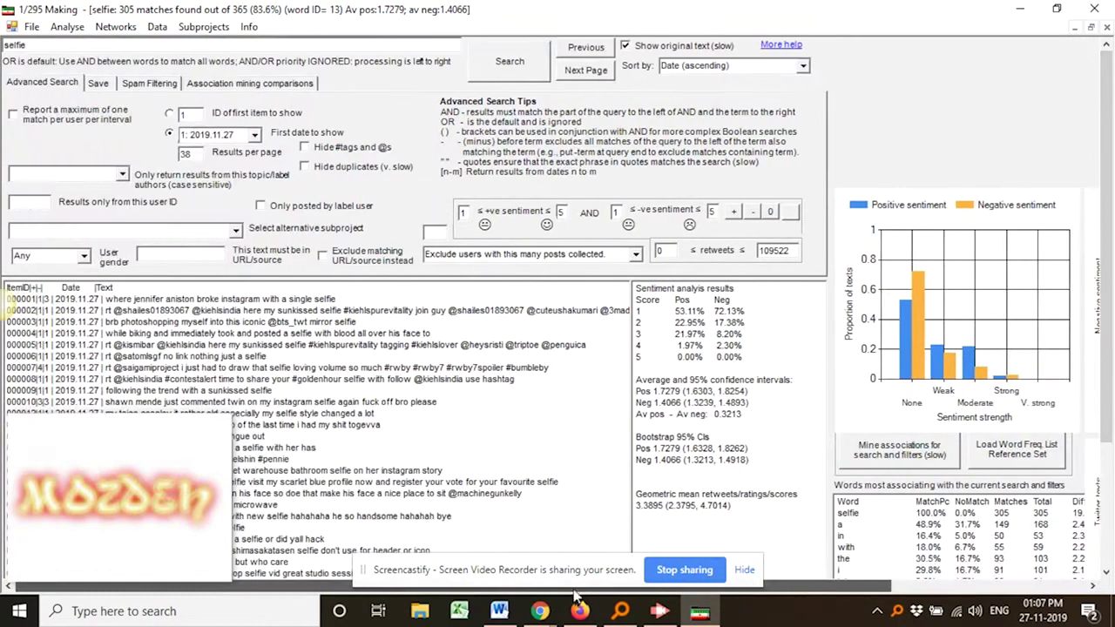
{"action": "left_click", "coordinate": [253, 135]}
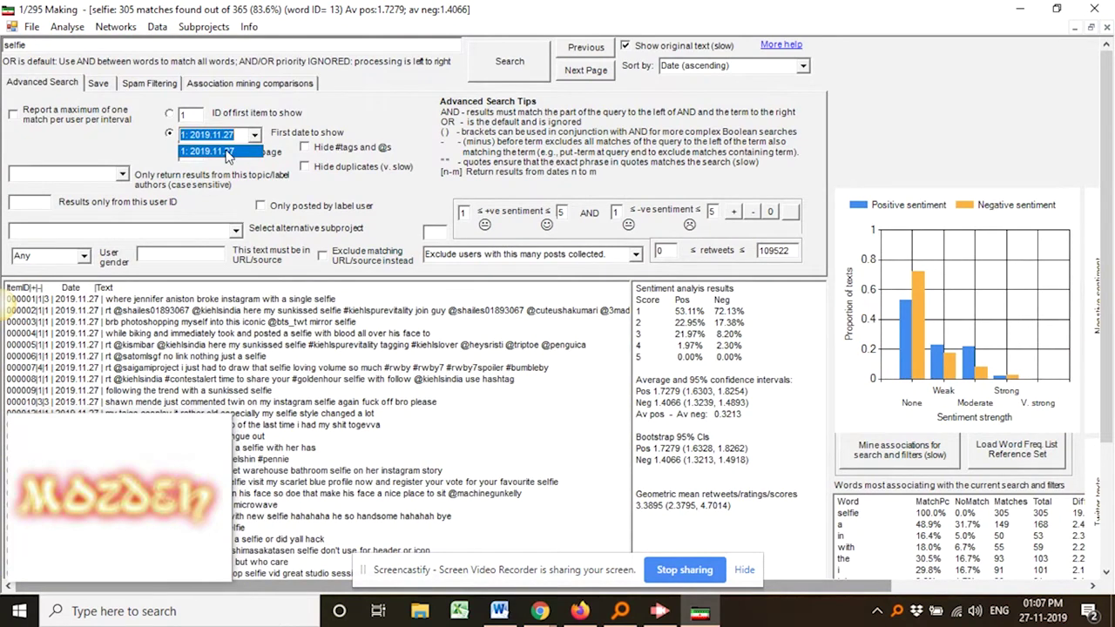
{"action": "left_click", "coordinate": [228, 154]}
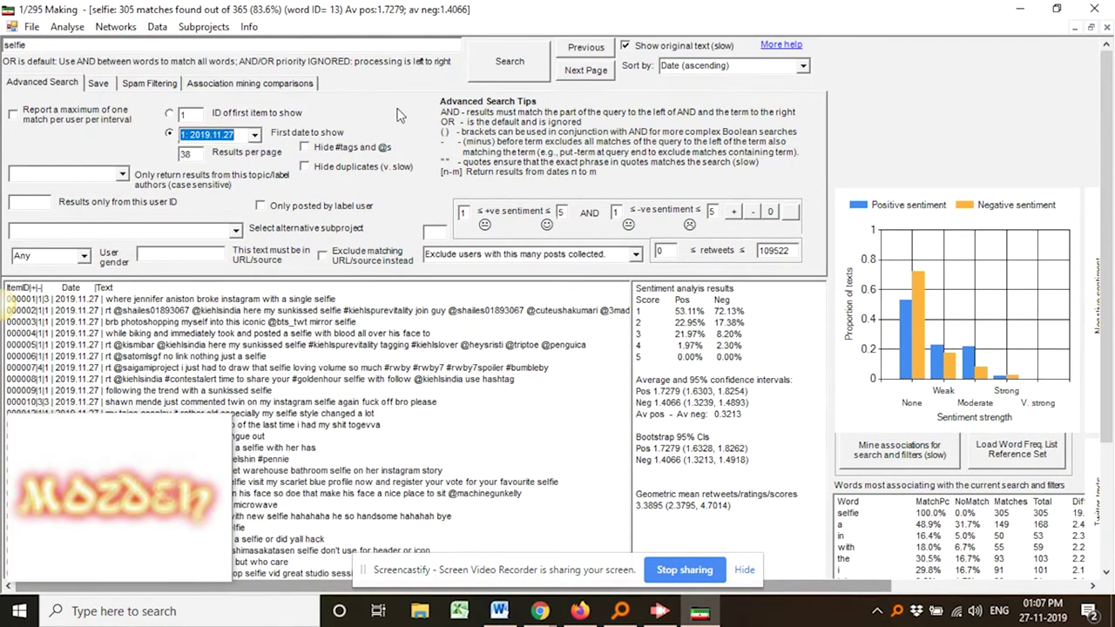
Filter the selfie search to Male users, declining the gender name-file downloads.
{"action": "left_click", "coordinate": [84, 256]}
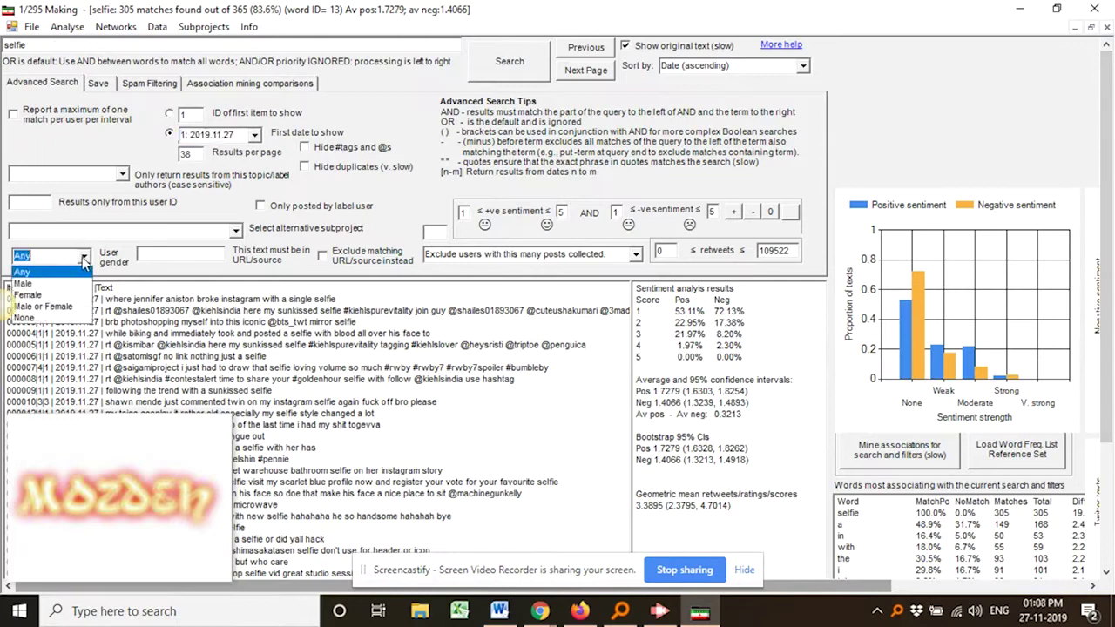
{"action": "left_click", "coordinate": [59, 285]}
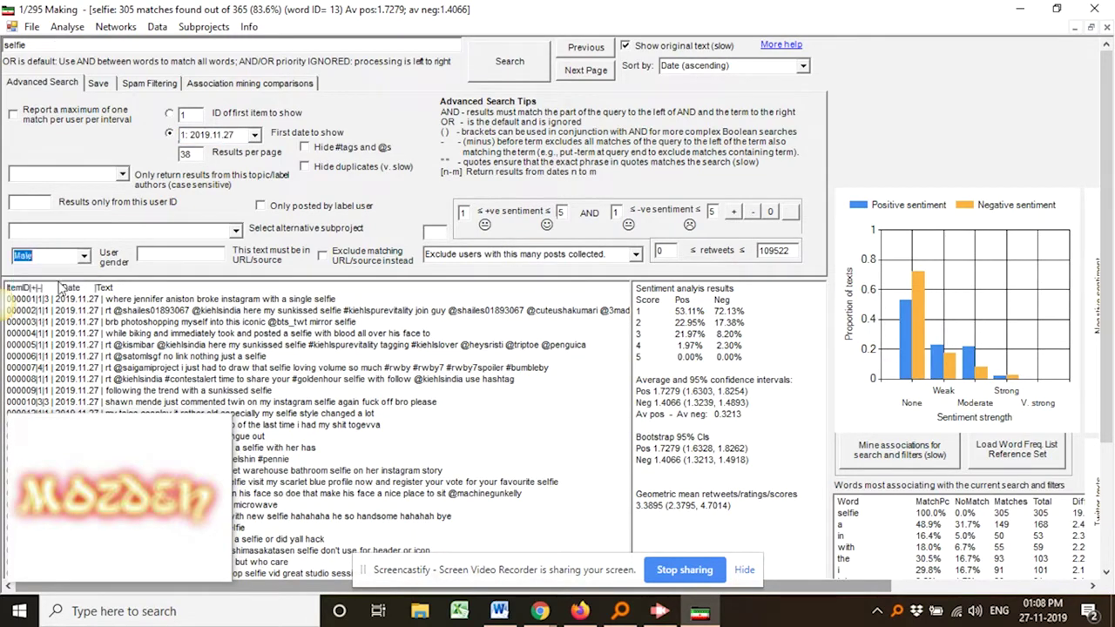
{"action": "left_click", "coordinate": [505, 61]}
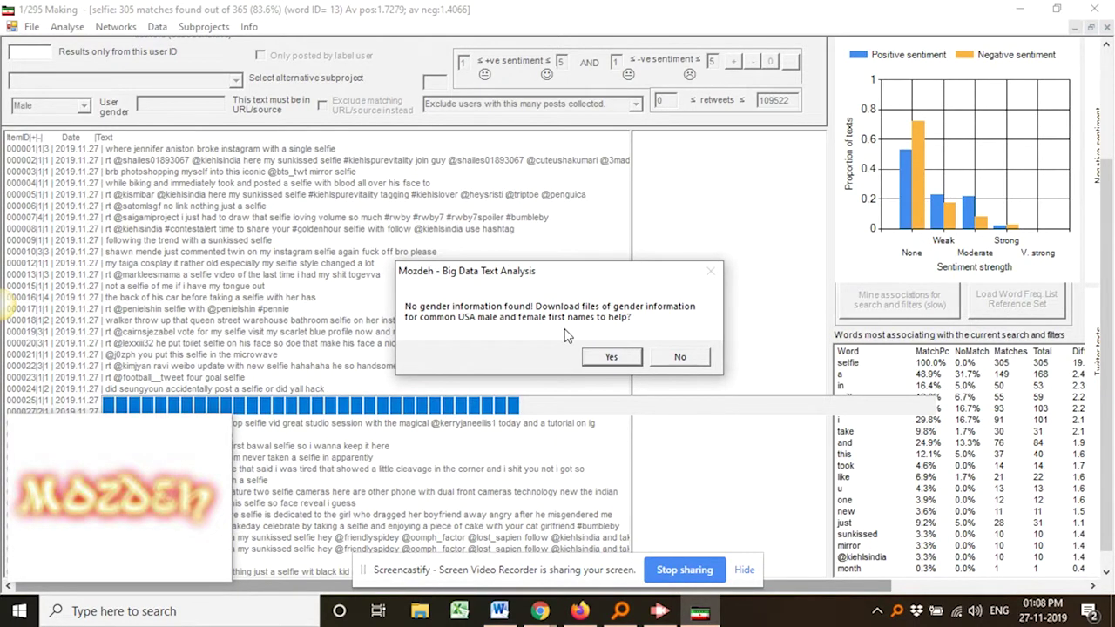
{"action": "left_click", "coordinate": [680, 357]}
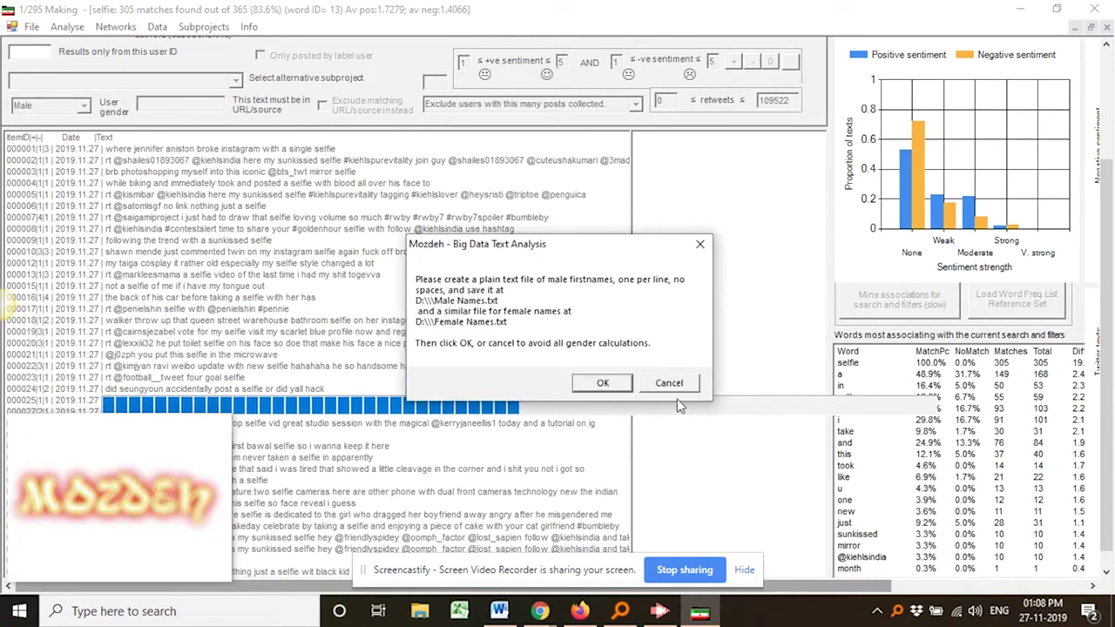
{"action": "left_click", "coordinate": [582, 387]}
{"action": "left_click", "coordinate": [679, 358]}
{"action": "left_click", "coordinate": [669, 383]}
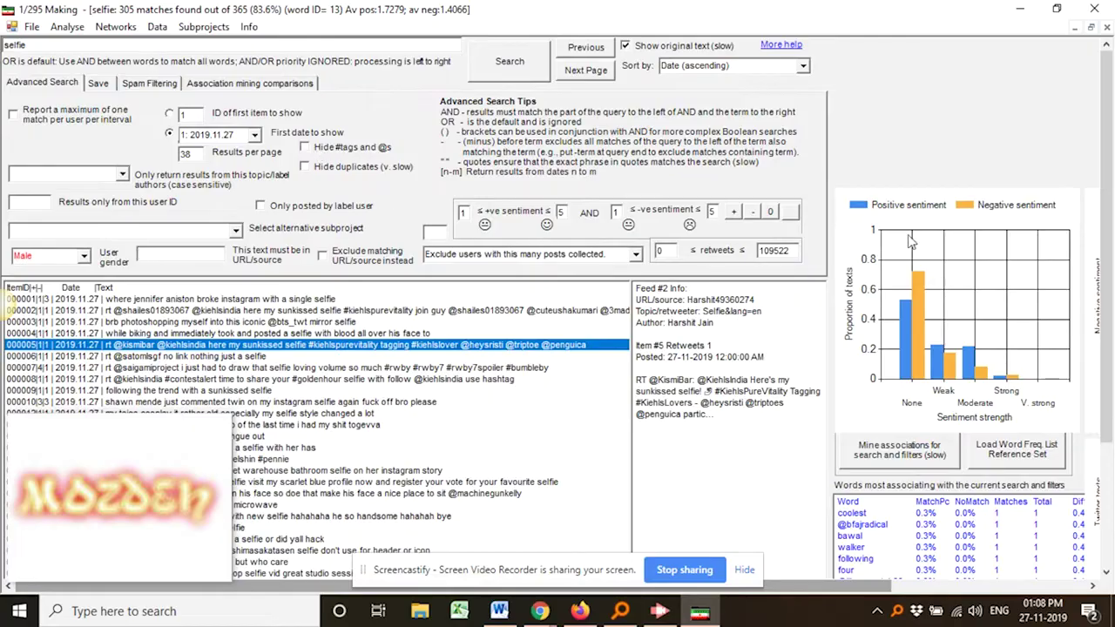
{"action": "left_click_drag", "start_coordinate": [1106, 247], "coordinate": [1110, 68]}
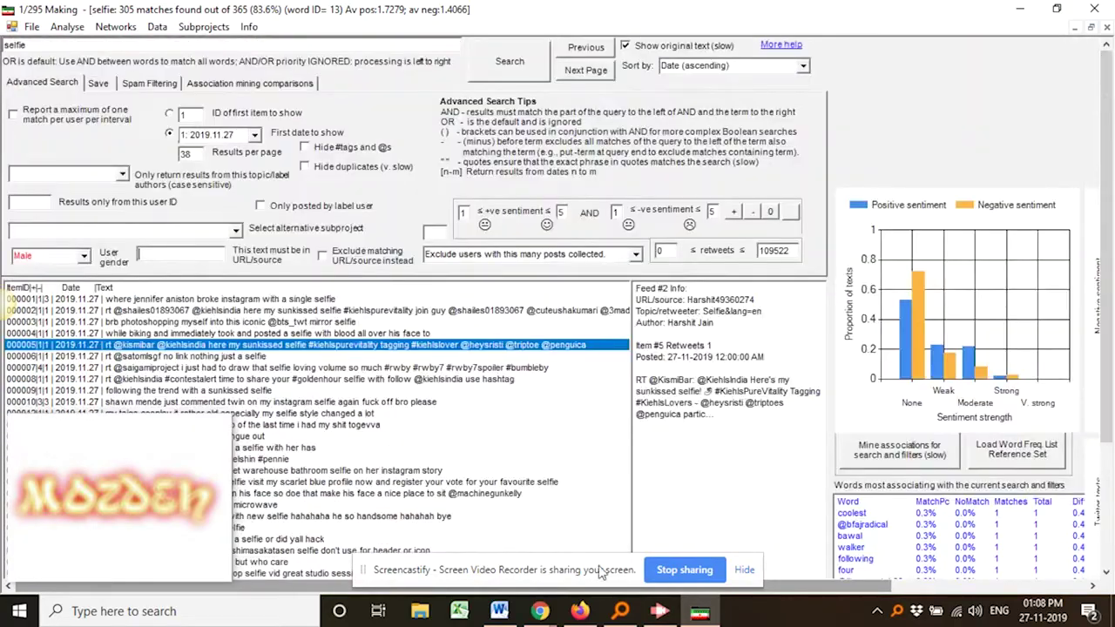